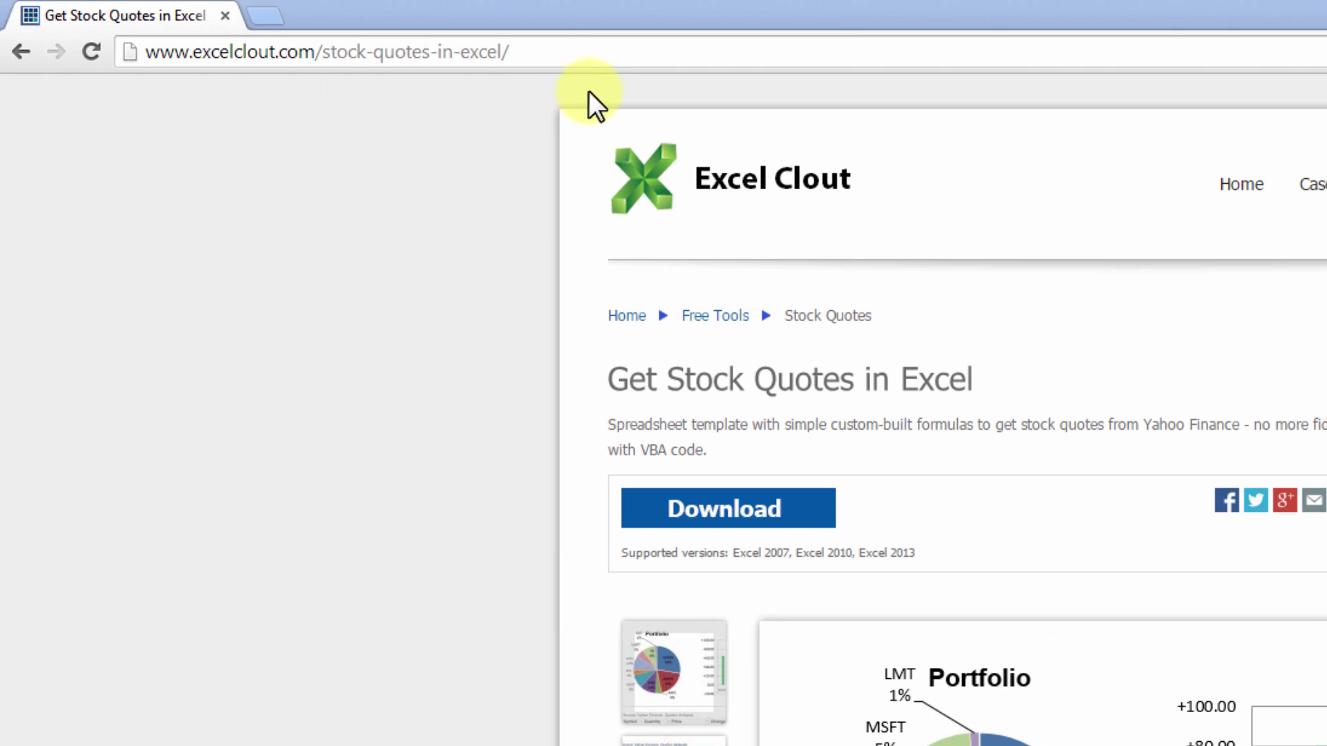
pyautogui.moveTo(561, 54); pyautogui.dragTo(125, 52)
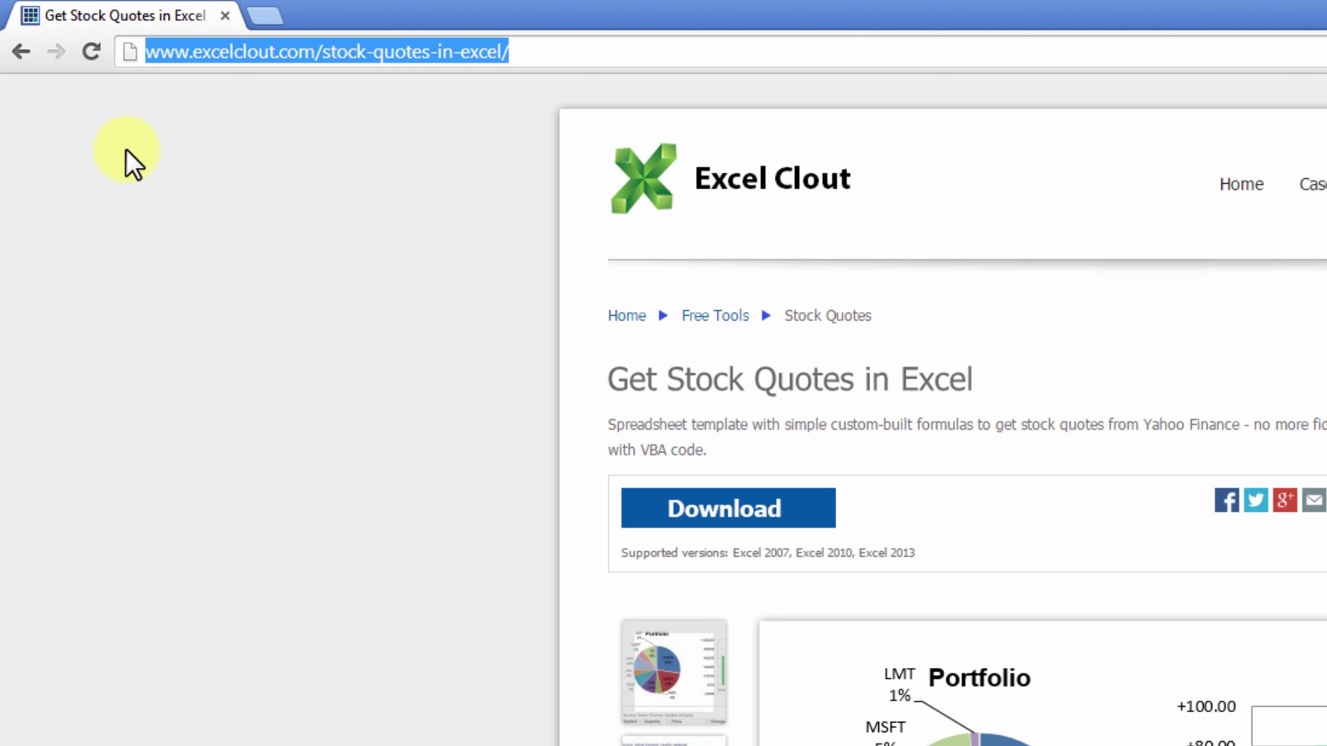
pyautogui.write('excel ')
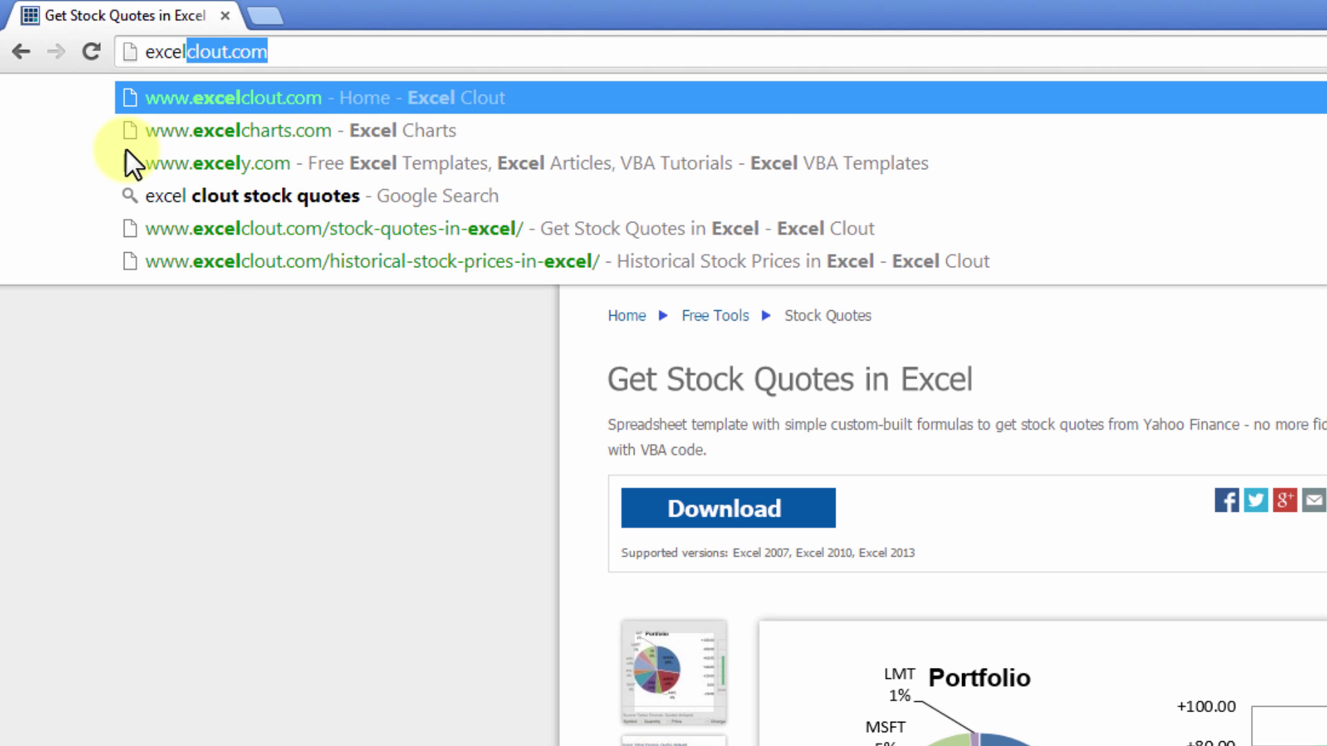
pyautogui.write('clou')
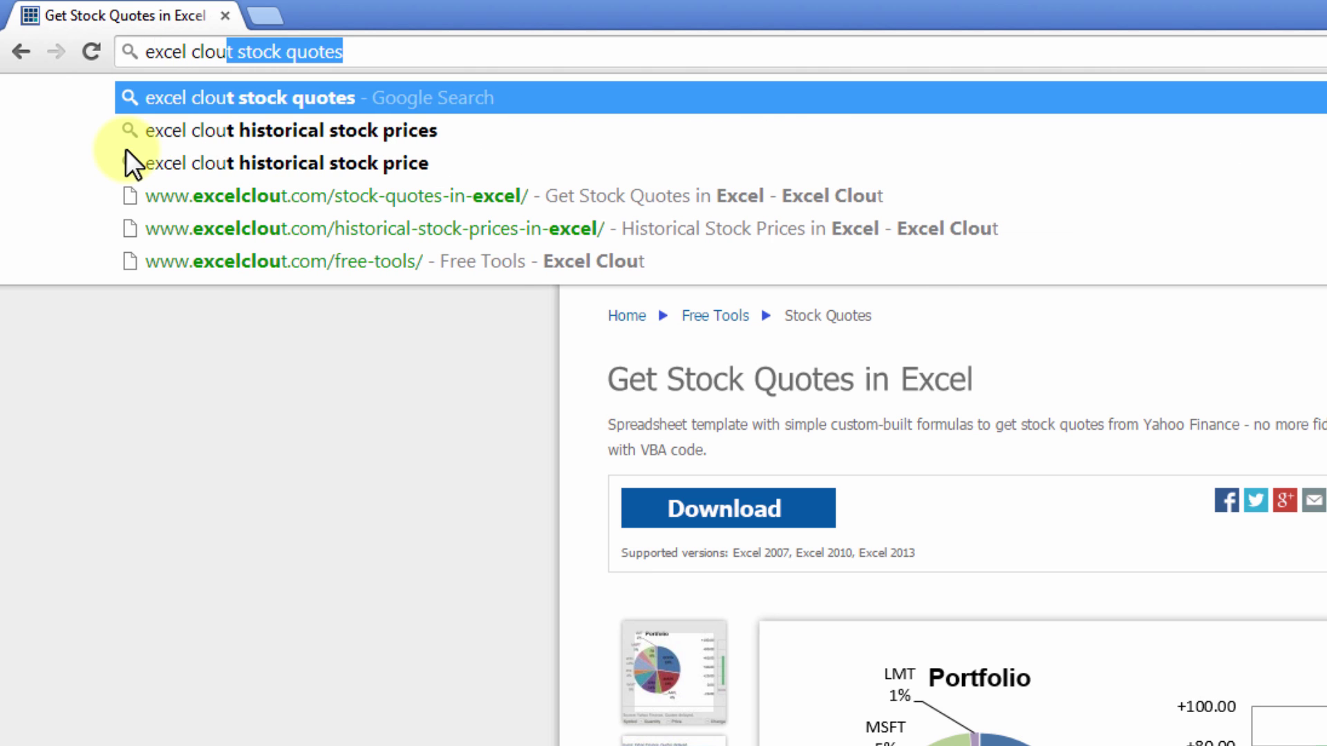
pyautogui.write('t stock quotes')
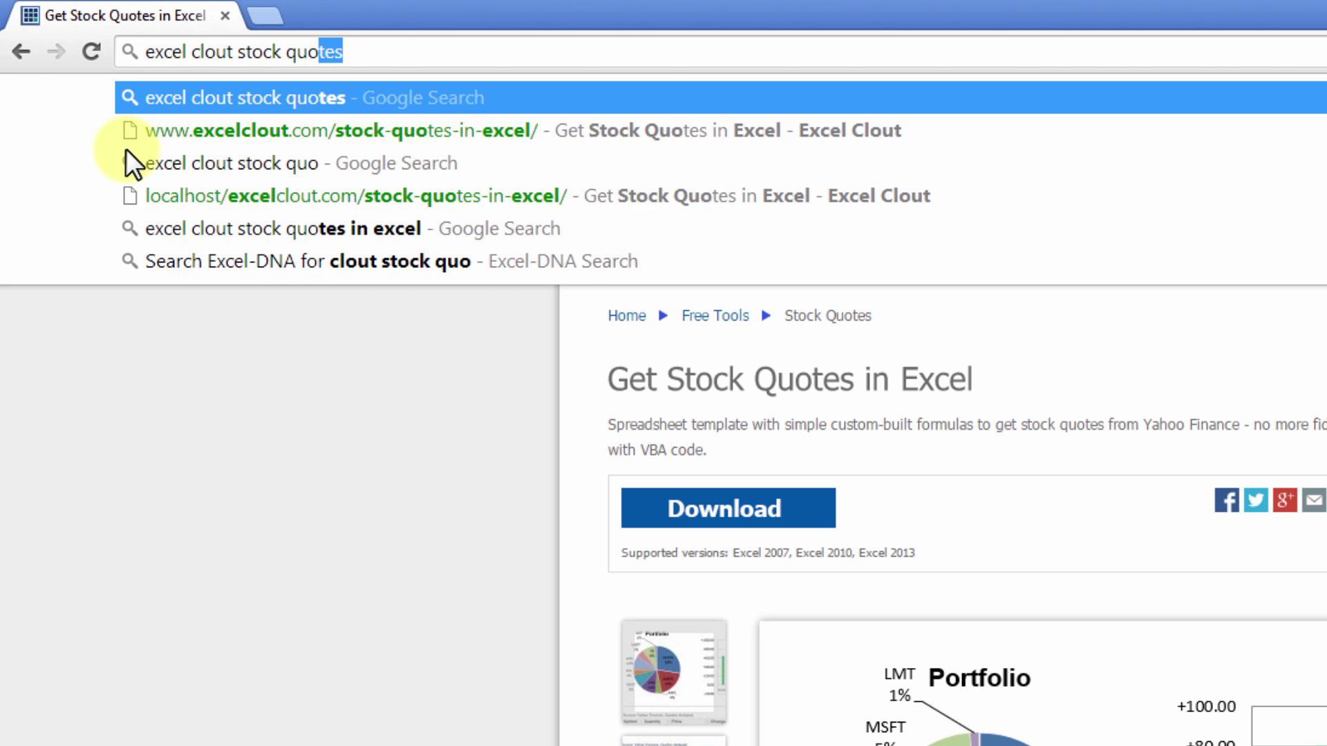
pyautogui.press('Return')
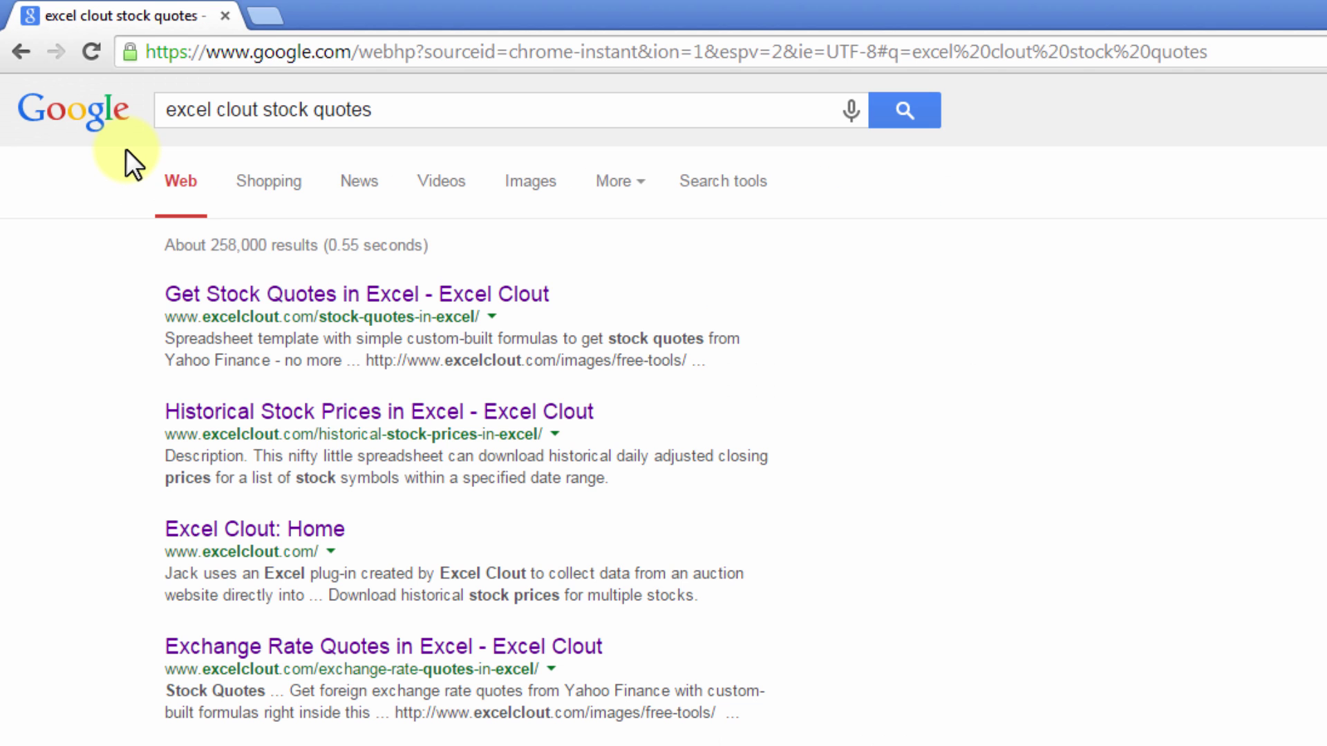
pyautogui.click(205, 298)
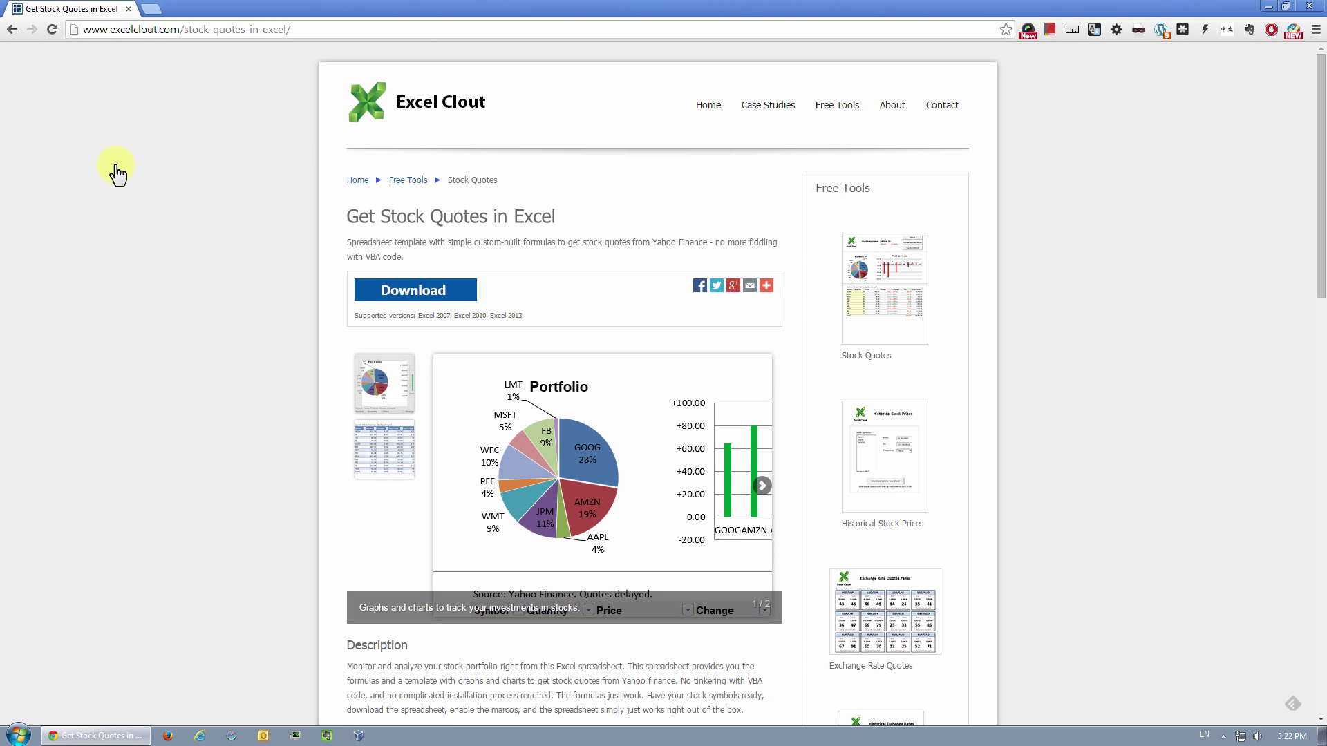
# Download Stock_Quotes.xlsm from Excel Clout and open it from Chrome's download bar.
pyautogui.click(363, 297)
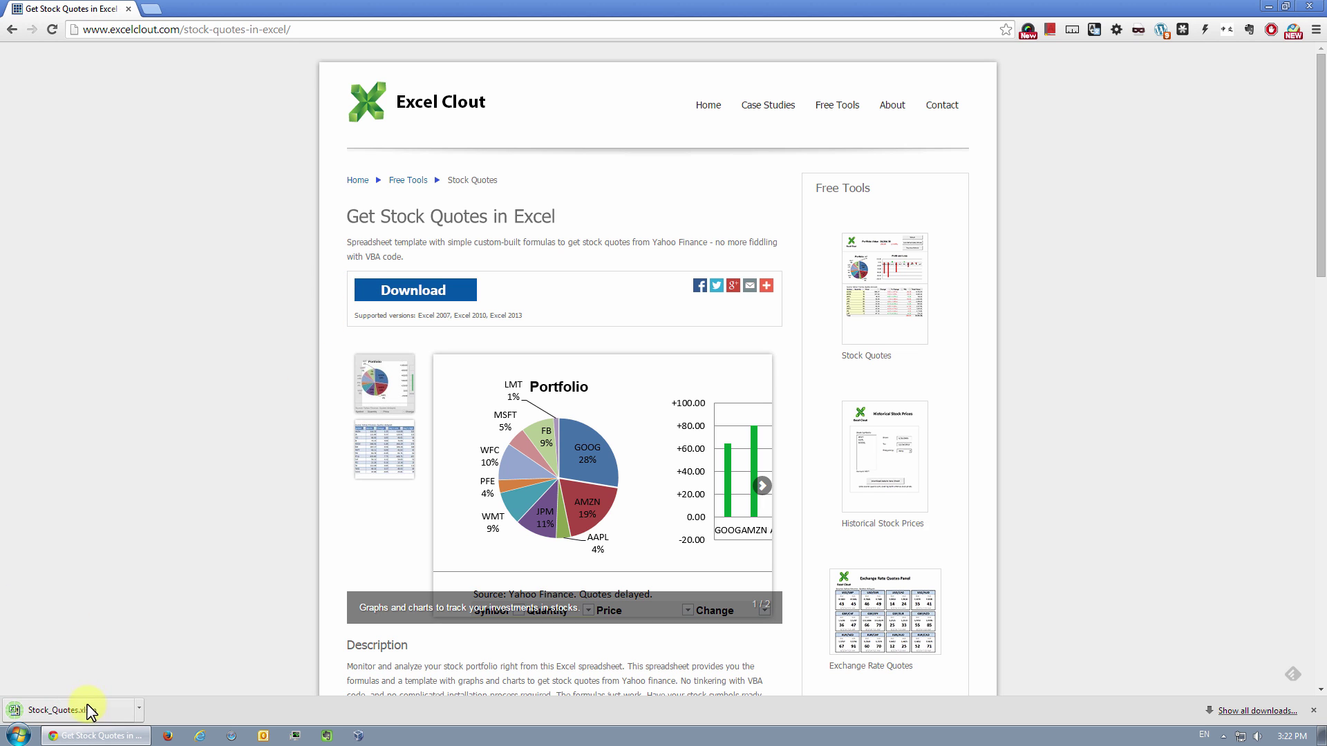
pyautogui.click(88, 711)
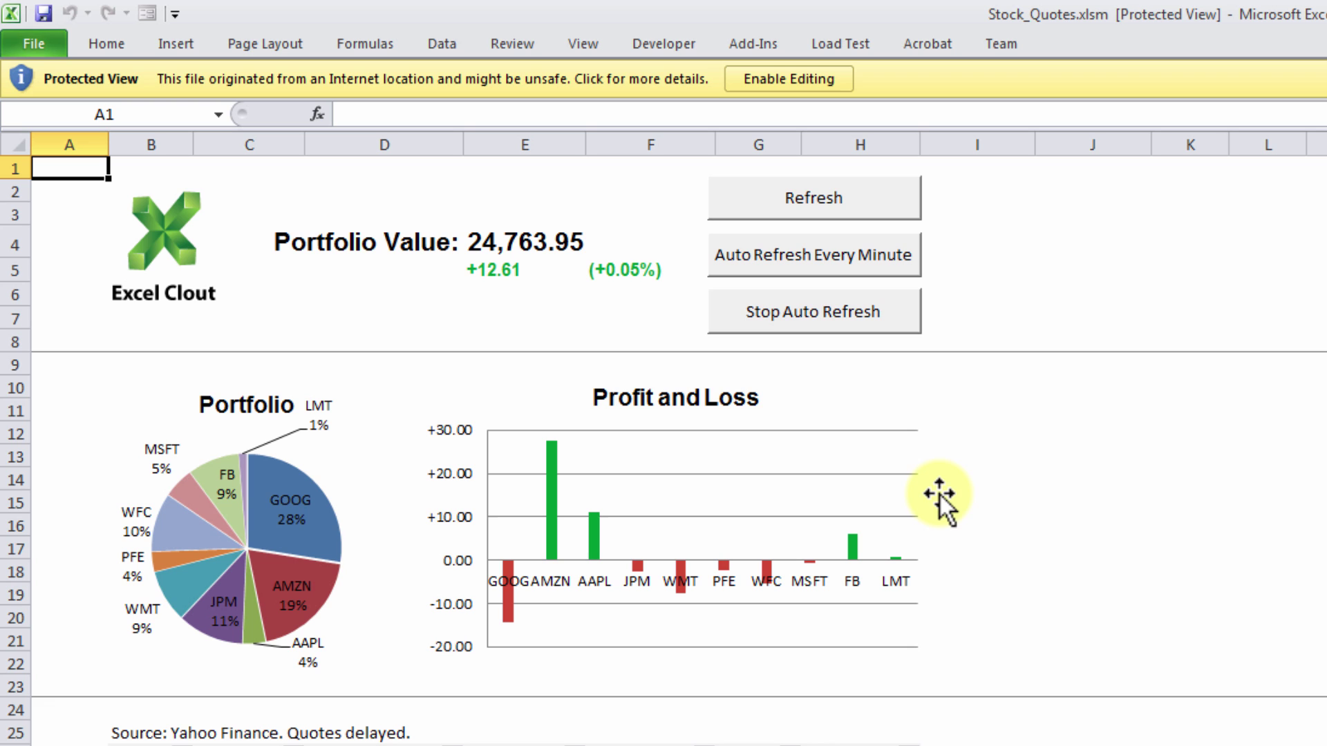
# Enable editing and macro content in the Protected View and Security Warning bars.
pyautogui.click(748, 80)
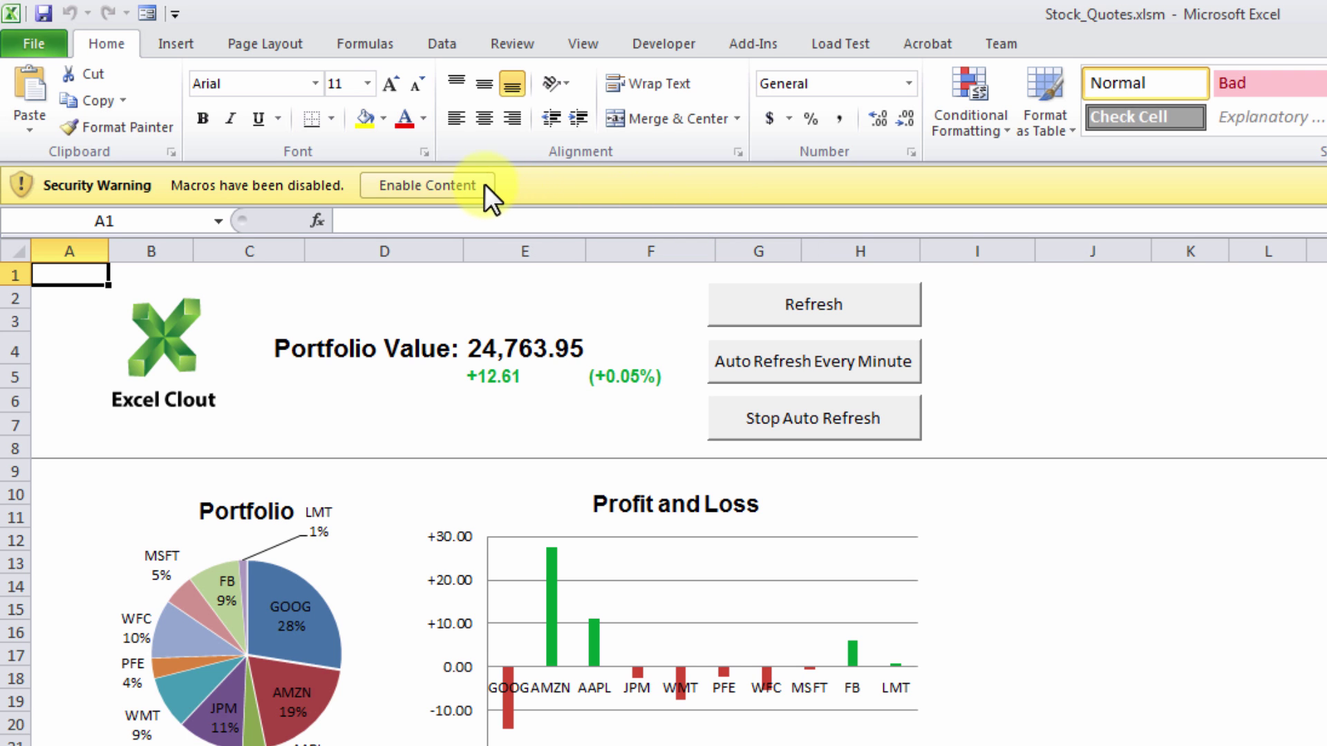
pyautogui.click(428, 185)
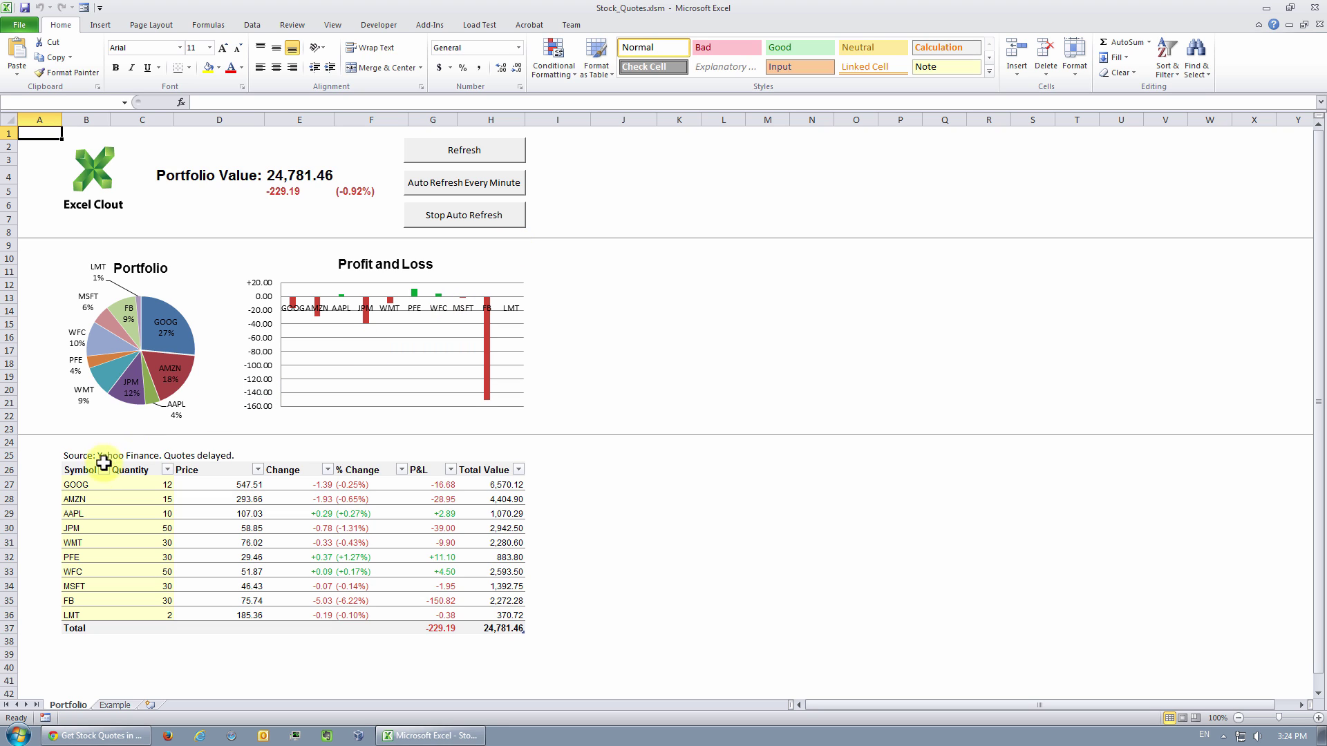
pyautogui.moveTo(78, 485); pyautogui.dragTo(152, 615)
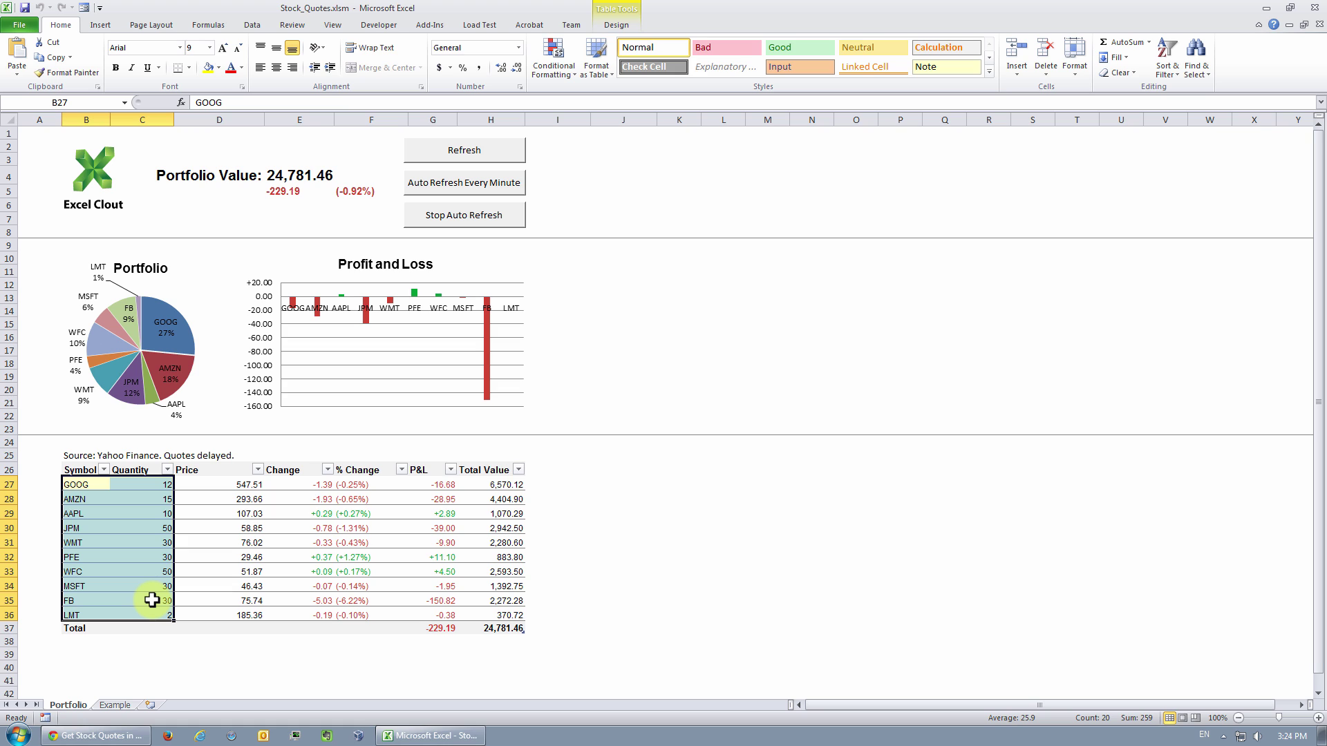
pyautogui.click(150, 371)
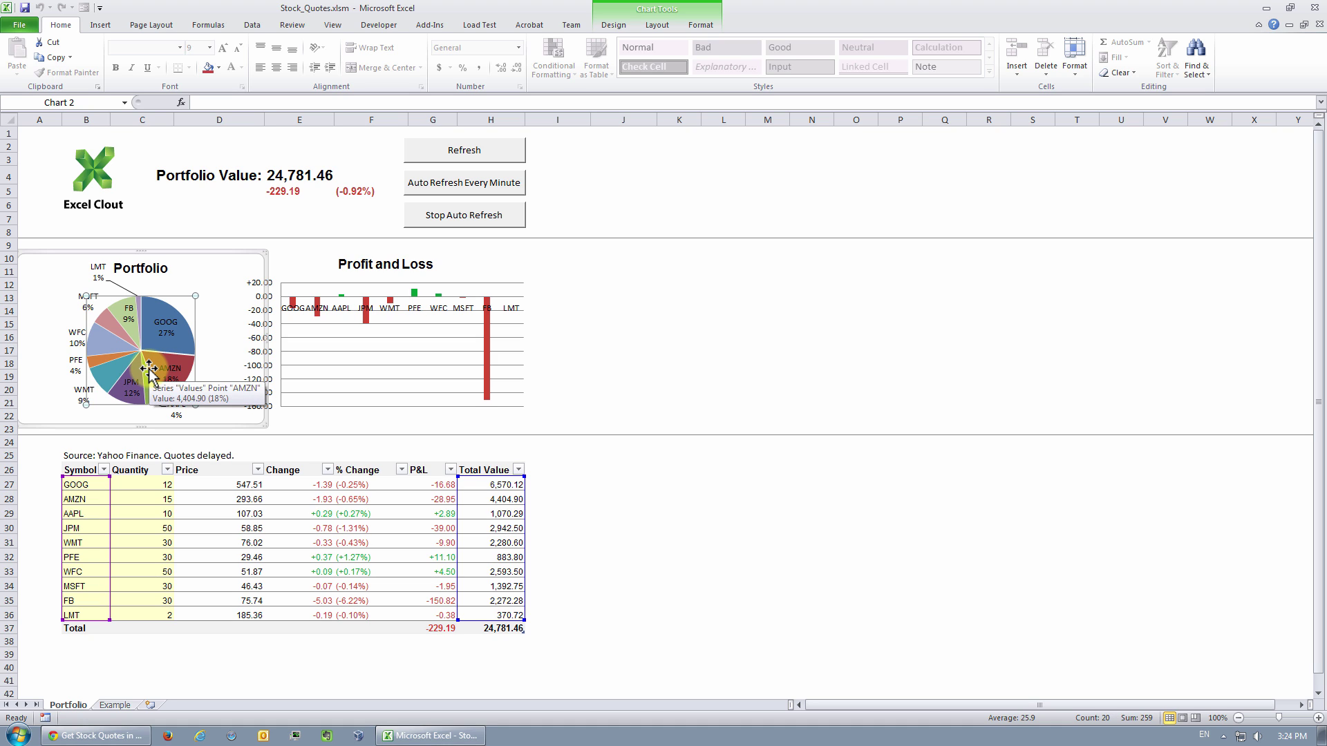
pyautogui.click(371, 330)
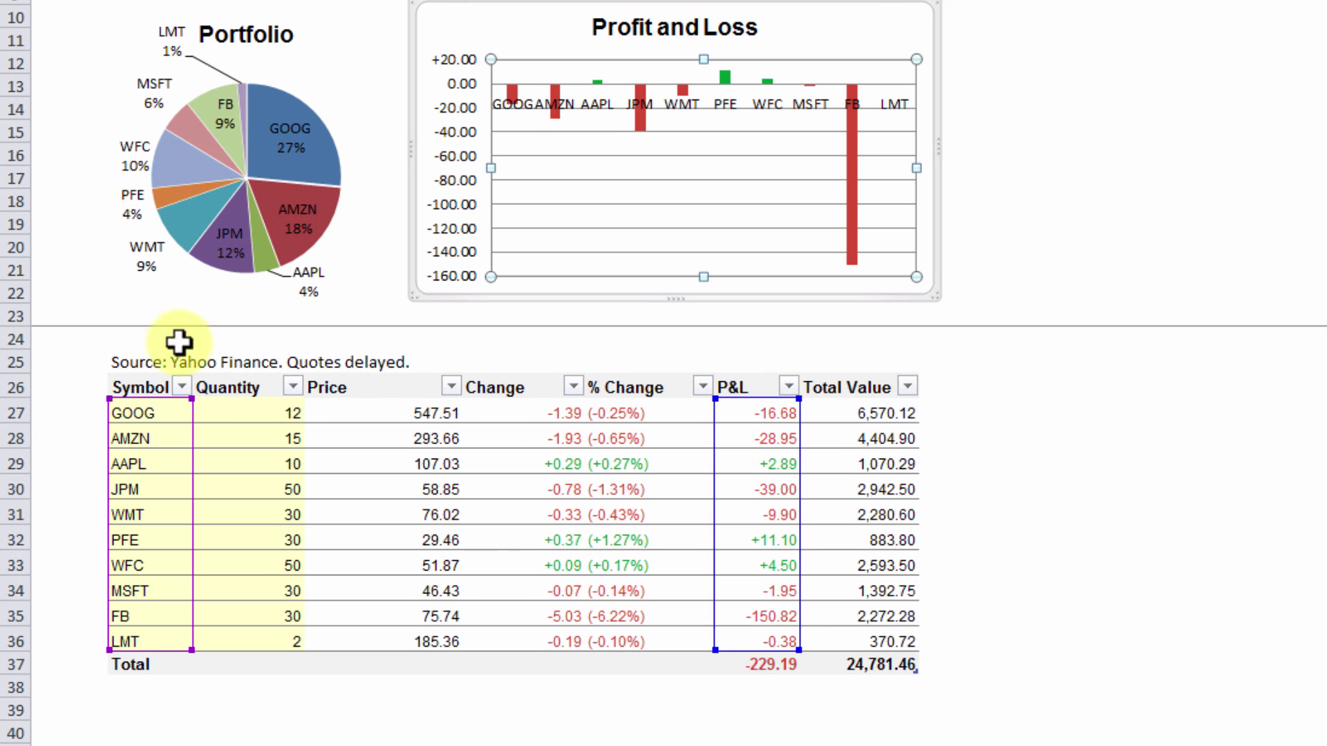
pyautogui.moveTo(80, 470); pyautogui.dragTo(242, 550)
pyautogui.moveTo(434, 538); pyautogui.dragTo(890, 643)
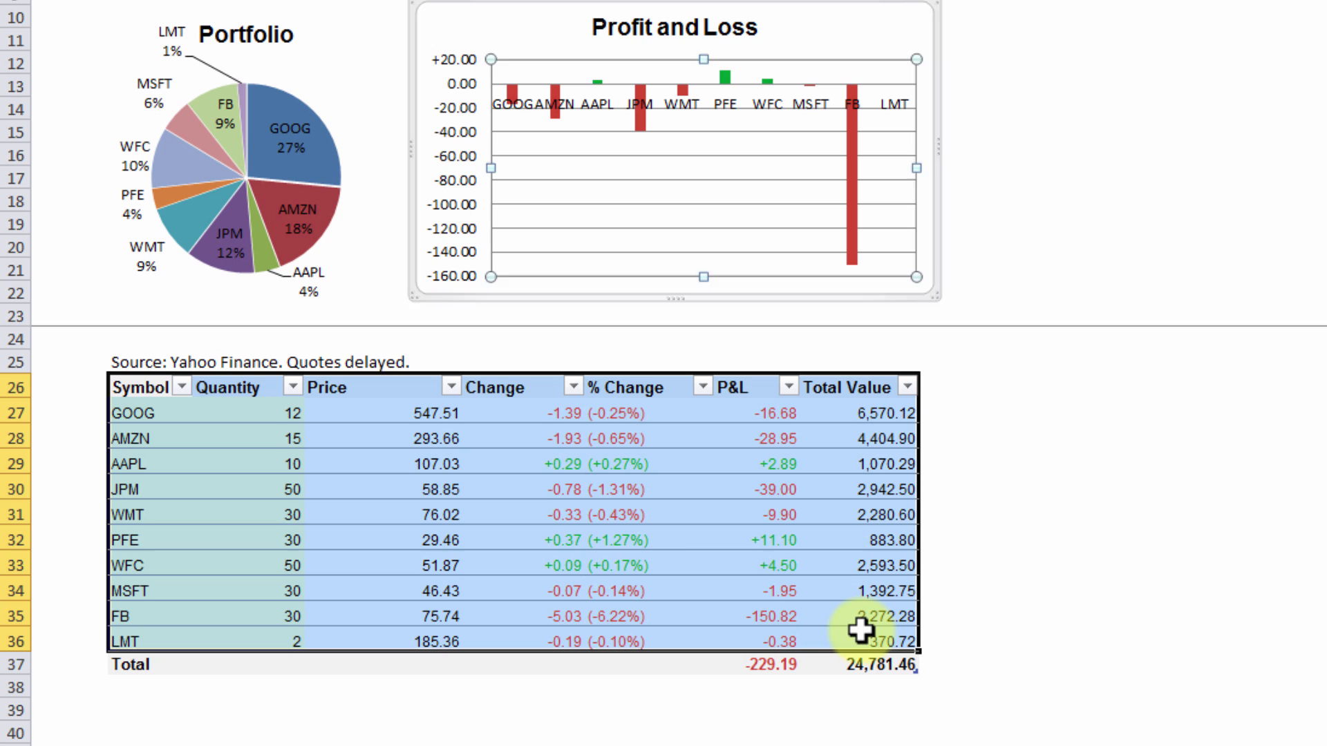
pyautogui.click(332, 387)
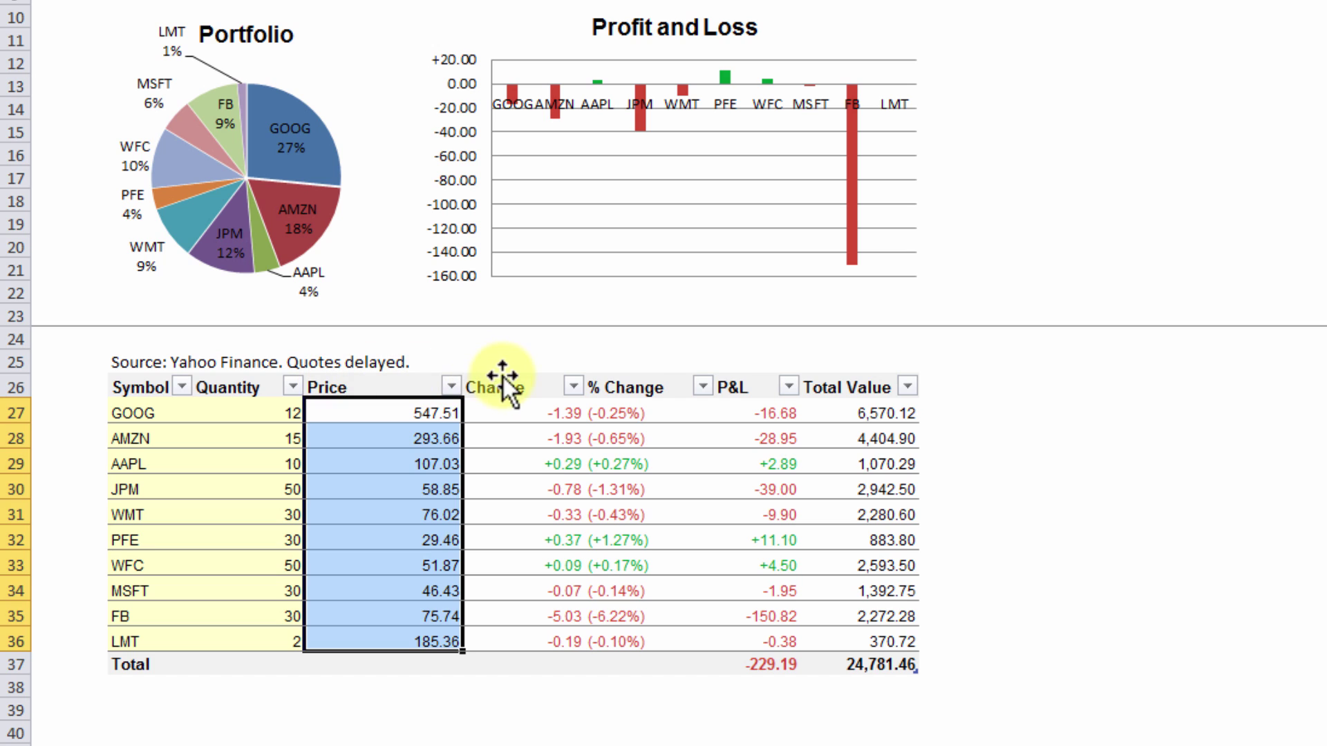
pyautogui.click(476, 378)
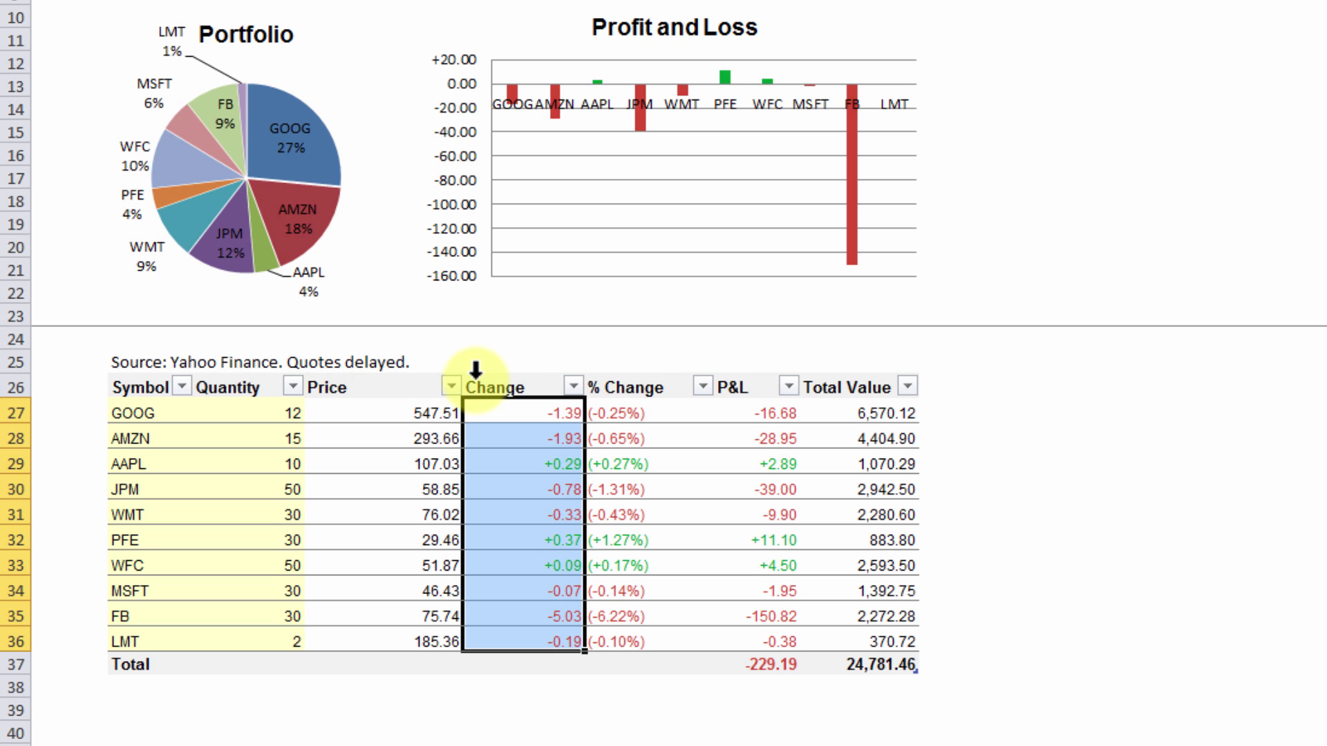
pyautogui.click(612, 378)
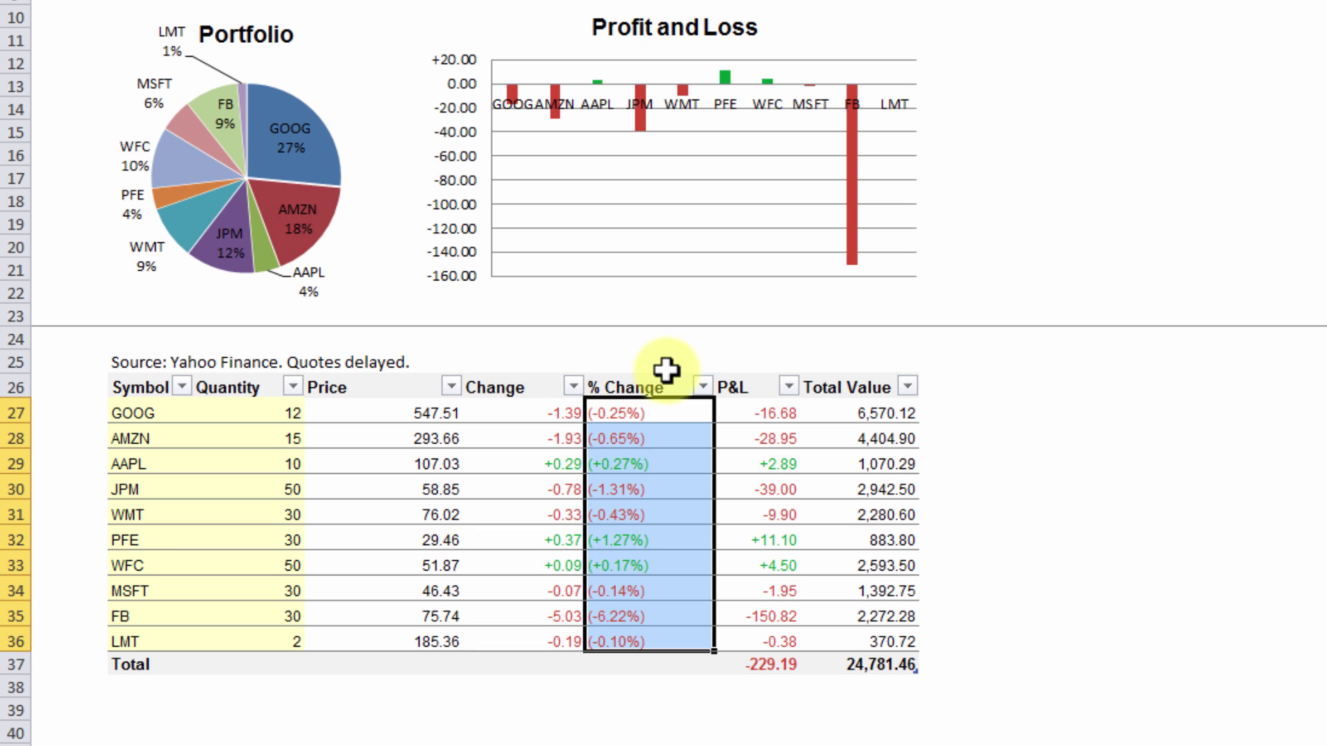
pyautogui.click(732, 375)
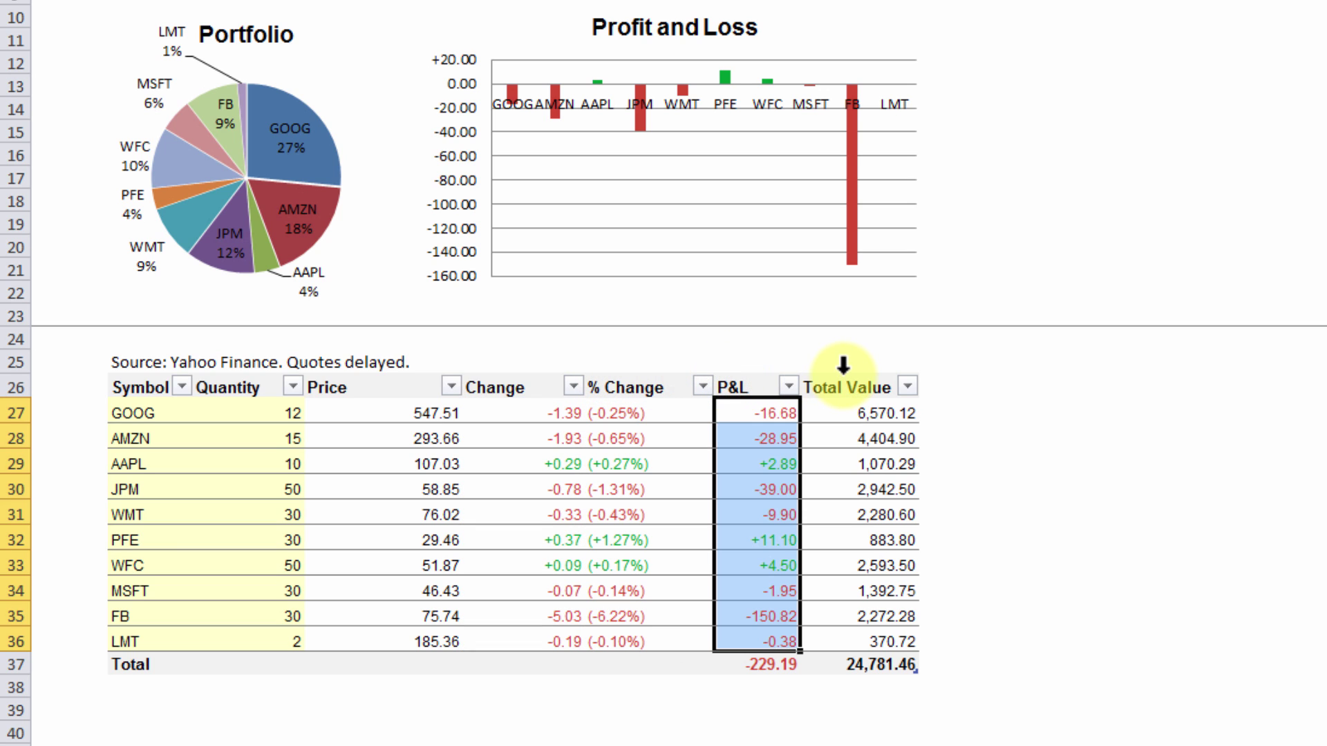
pyautogui.click(833, 376)
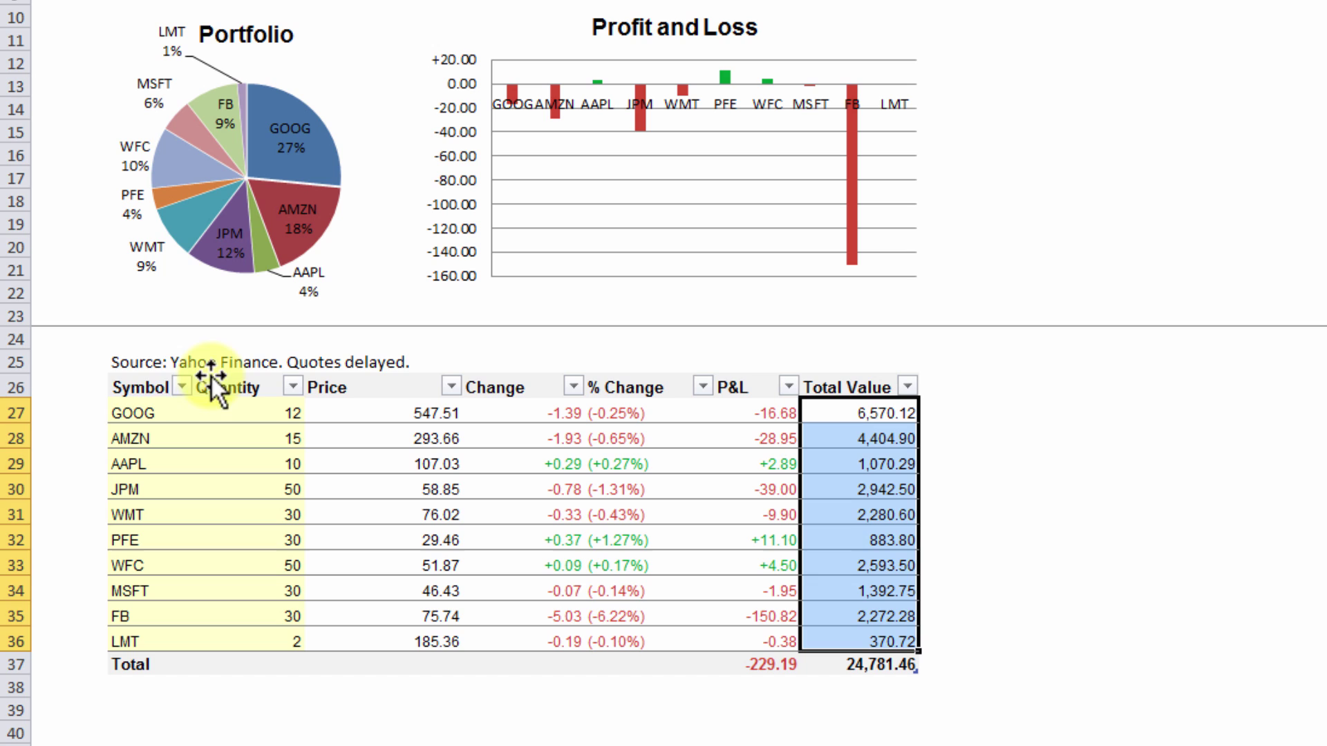
# Change the GOOG symbol to YHOO and set its quantity to 30.
pyautogui.click(132, 413)
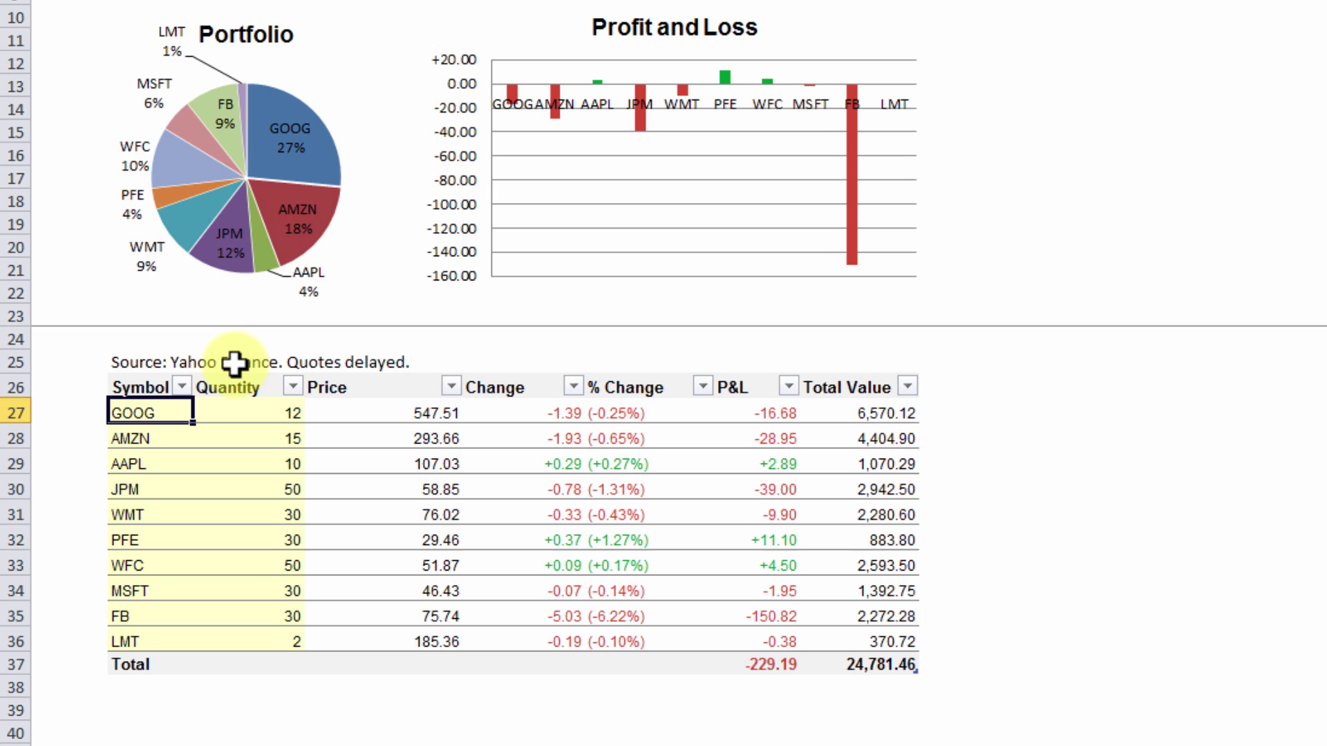
pyautogui.write('YHOO')
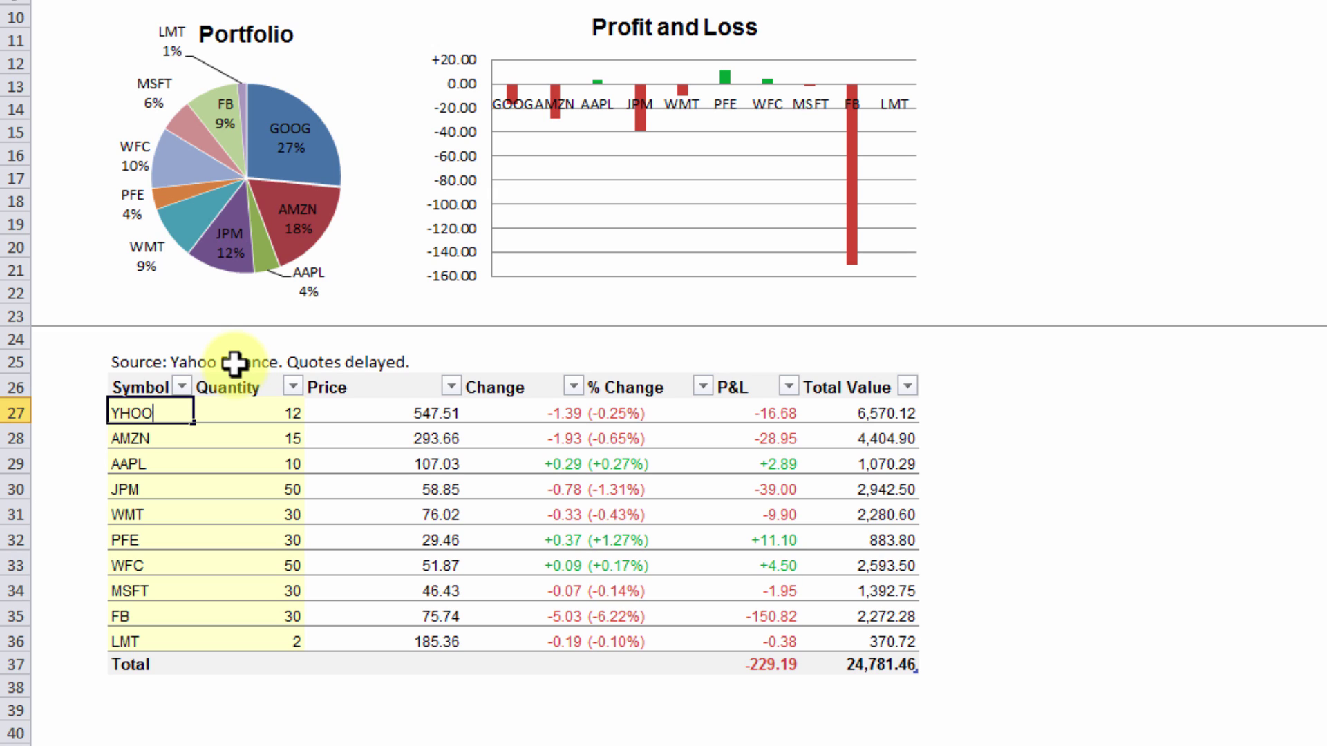
pyautogui.press('Return')
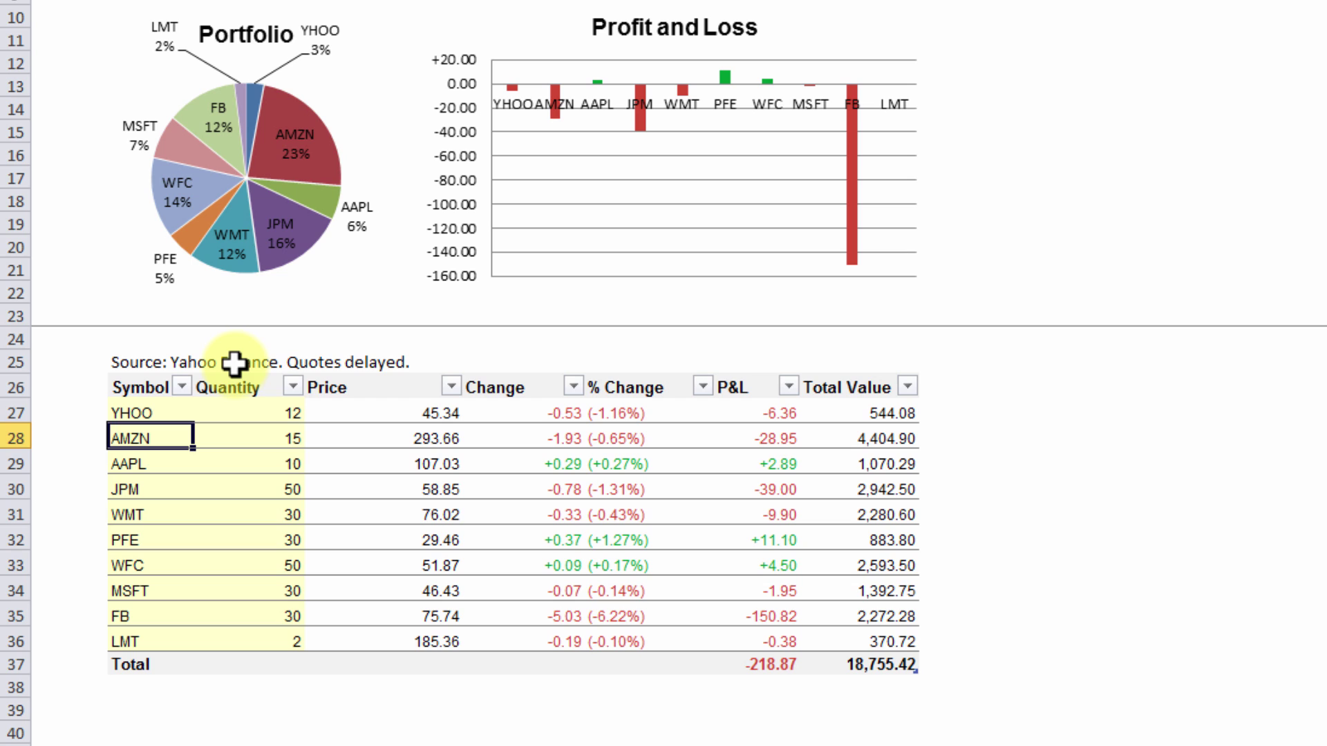
pyautogui.click(264, 413)
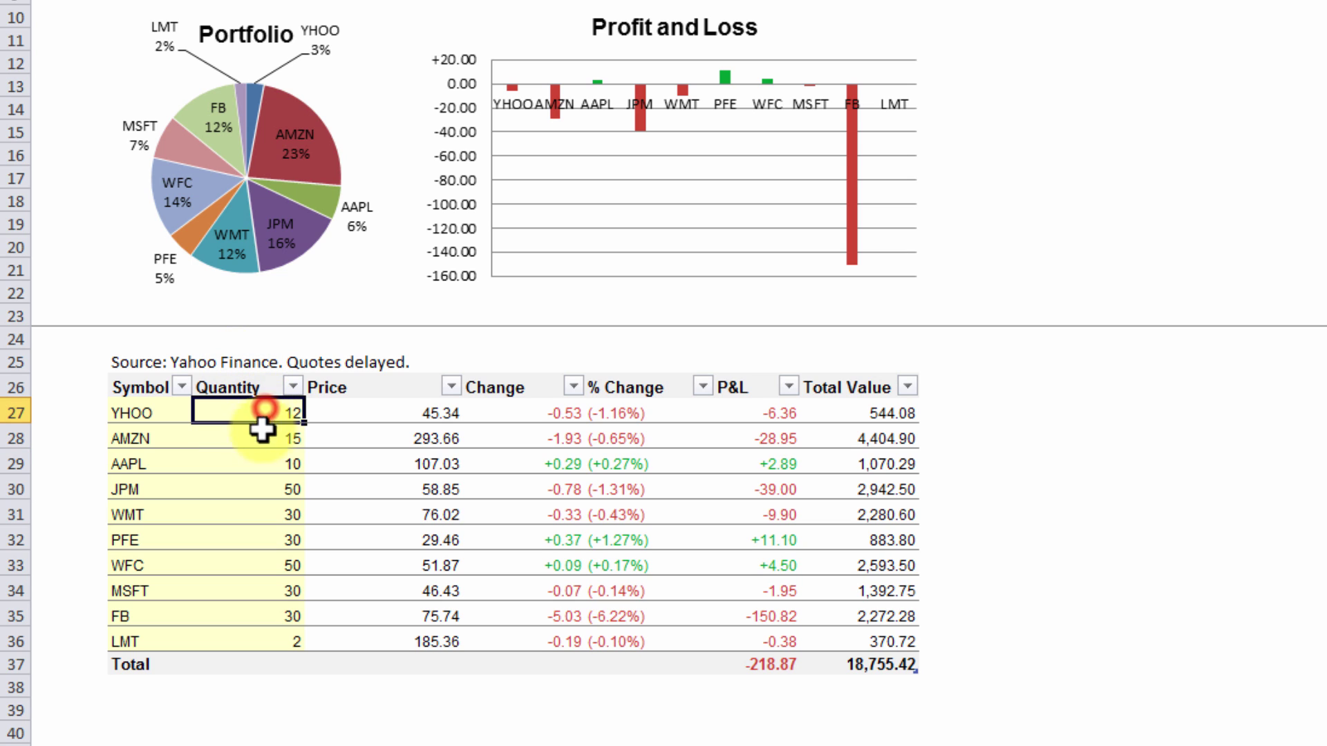
pyautogui.write('30')
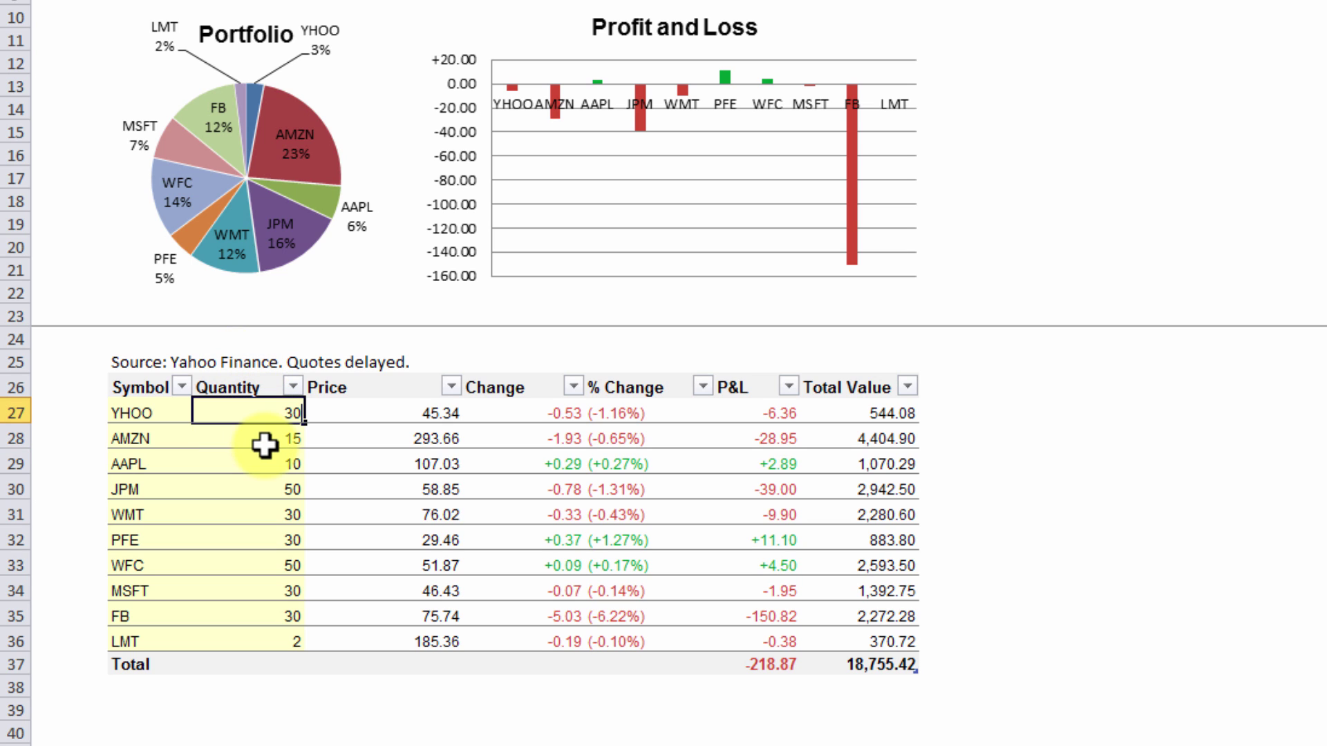
pyautogui.press('Return')
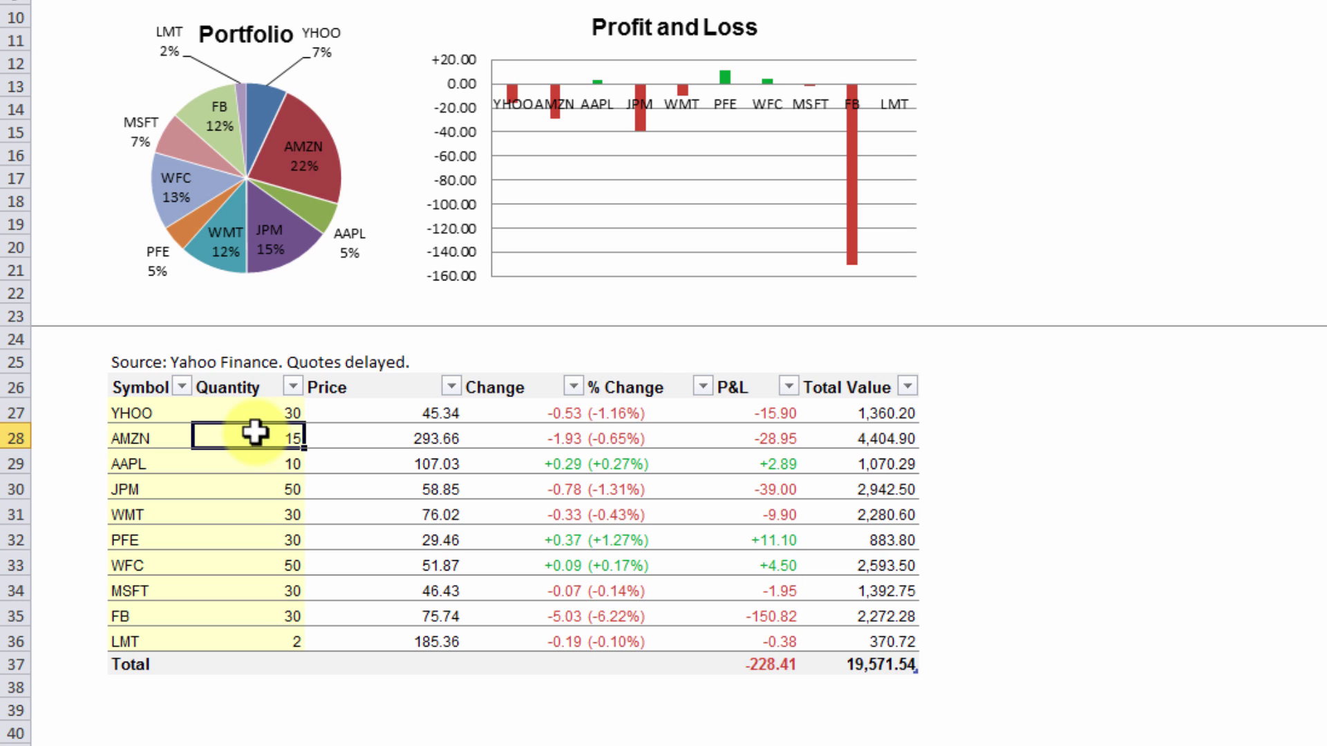
# Delete rows 28–30 holding AMZN, AAPL and JPM.
pyautogui.click(17, 437)
pyautogui.moveTo(17, 437); pyautogui.dragTo(17, 487)
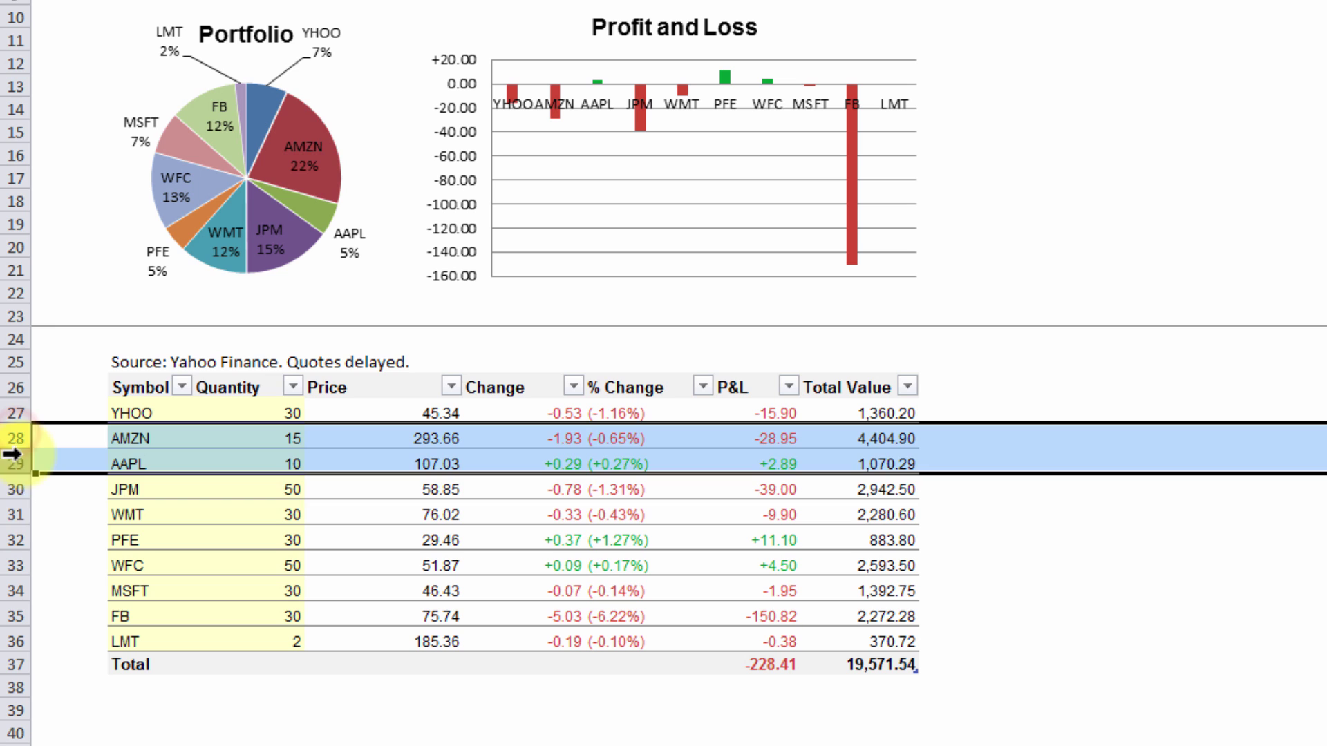
pyautogui.rightClick(15, 460)
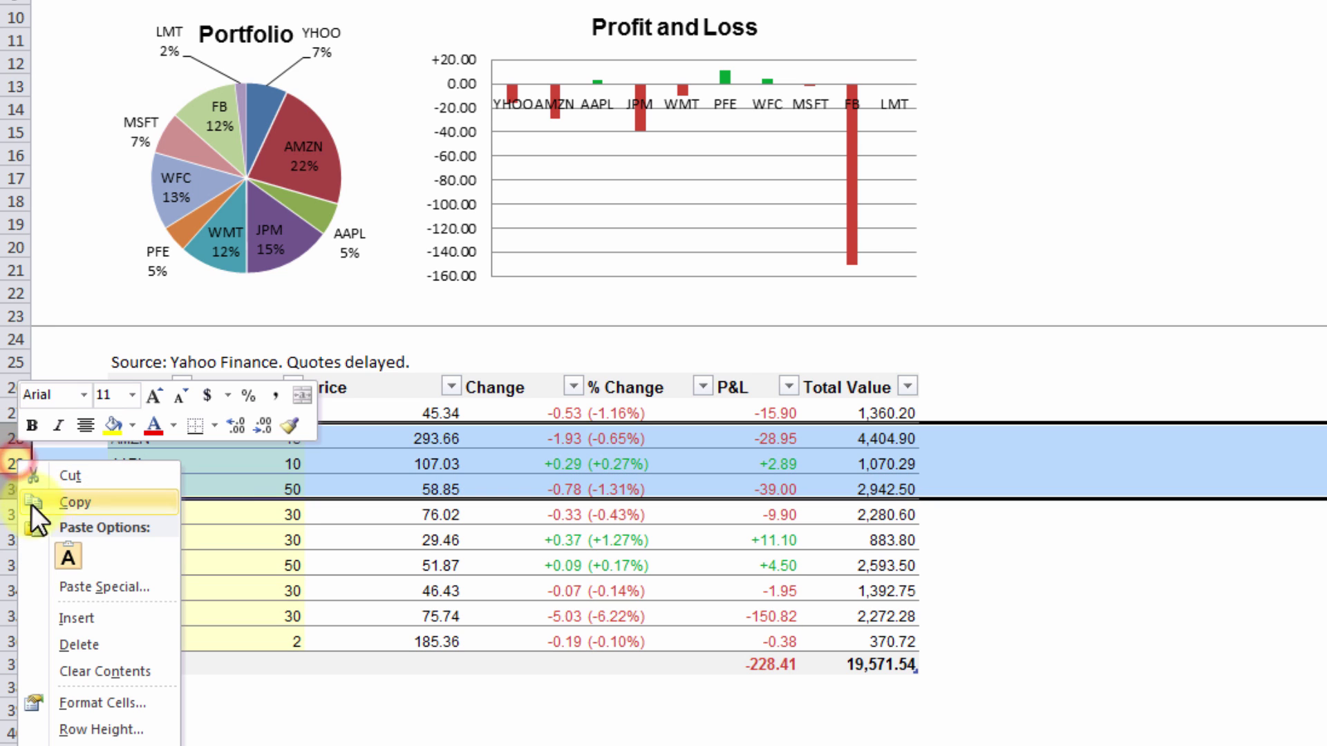
pyautogui.click(78, 645)
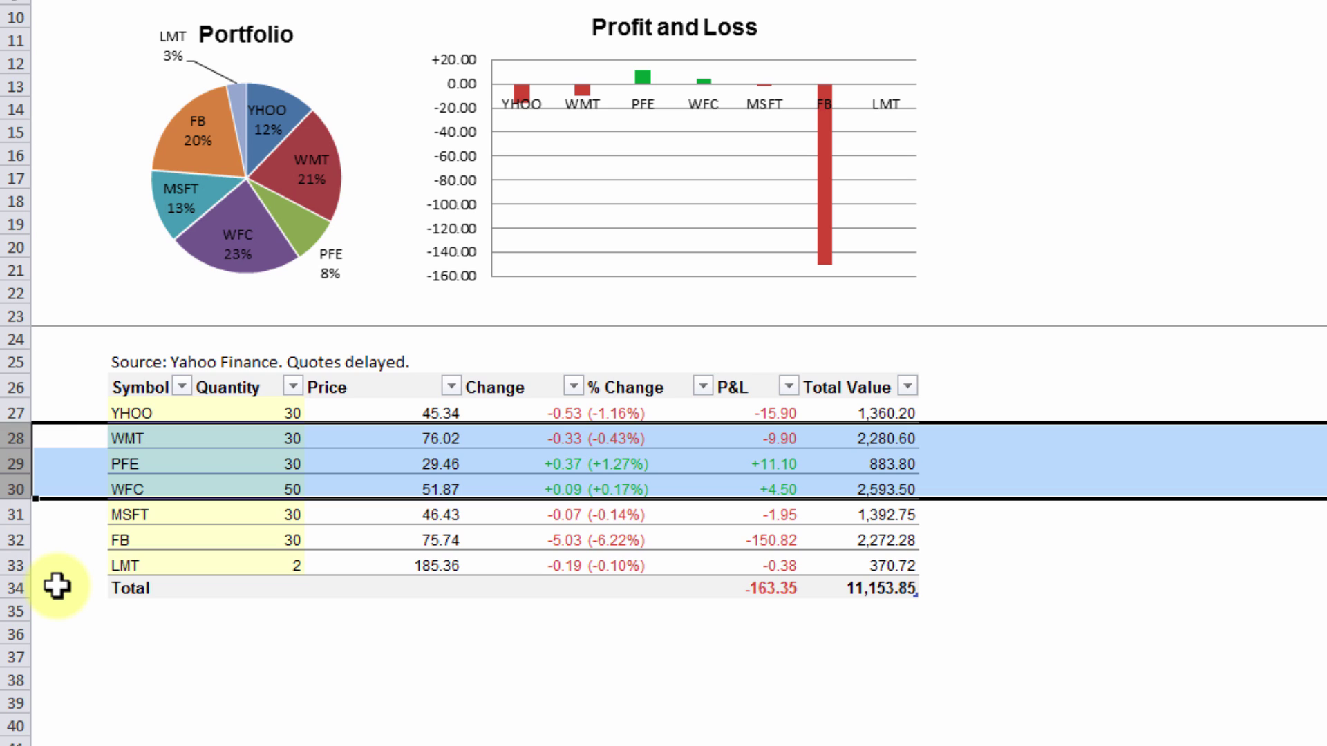
# Insert a blank row above the PFE row.
pyautogui.click(15, 459)
pyautogui.rightClick(15, 458)
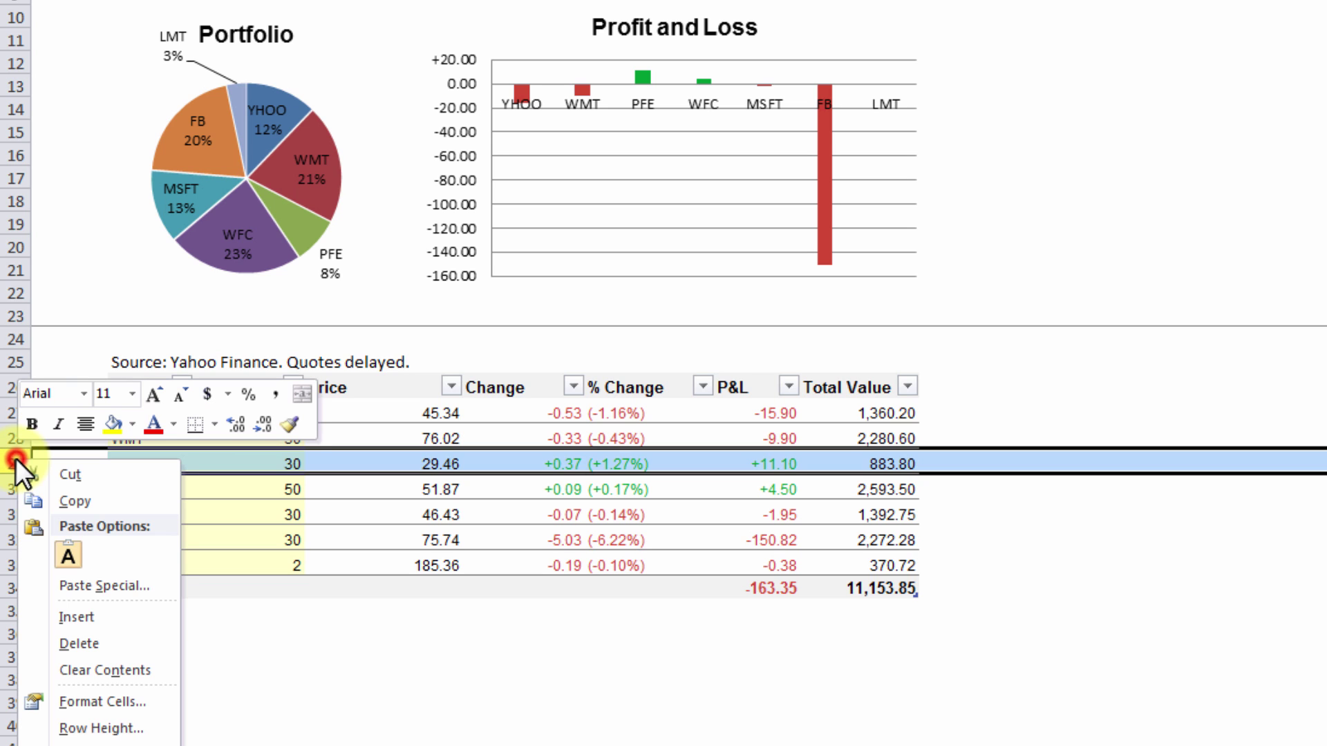
pyautogui.click(66, 614)
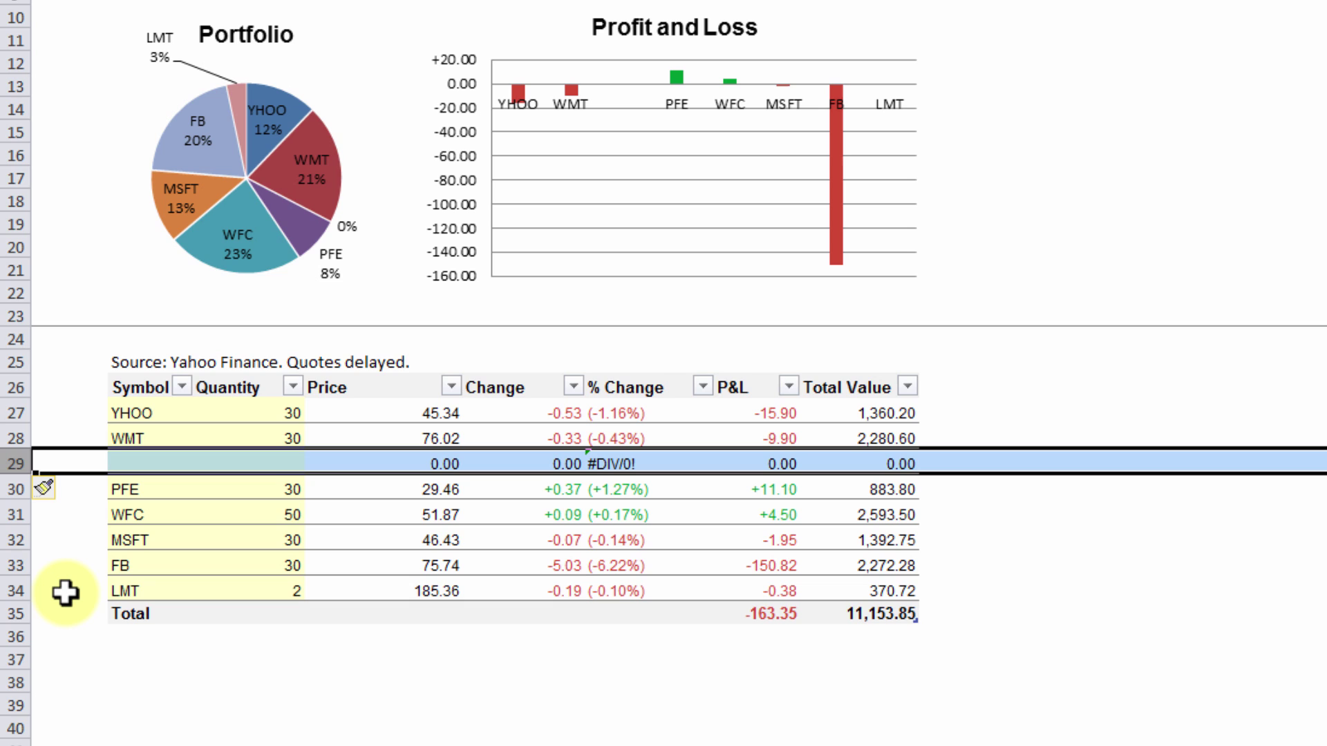
# Enter symbol KO with quantity 50 in the new row.
pyautogui.click(149, 464)
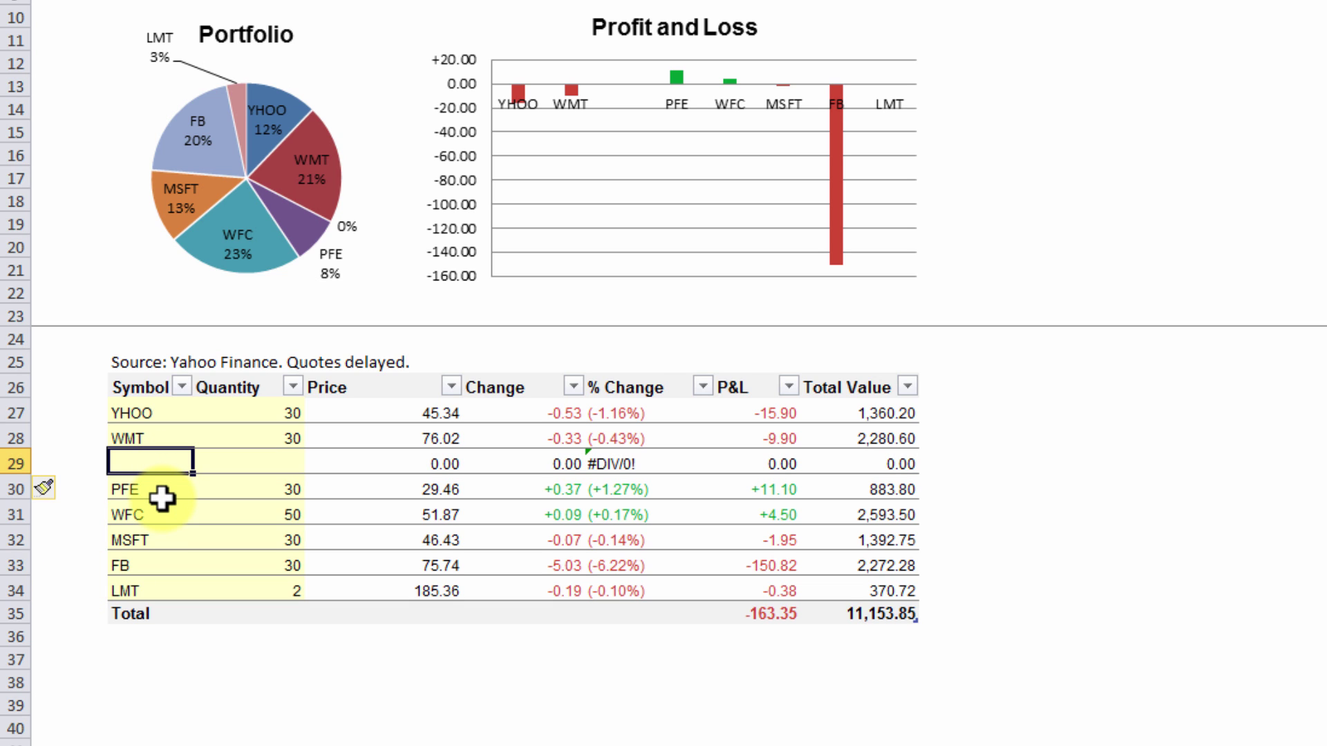
pyautogui.write('KO')
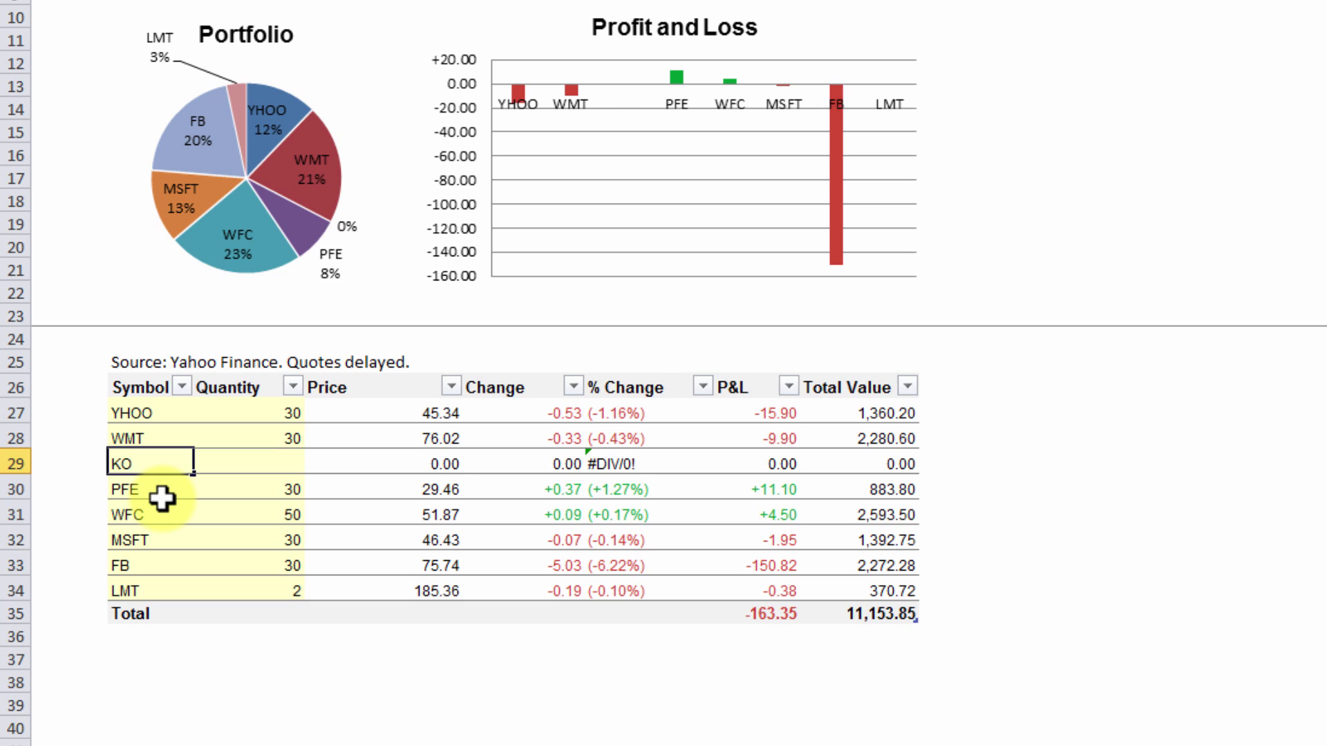
pyautogui.press('Return')
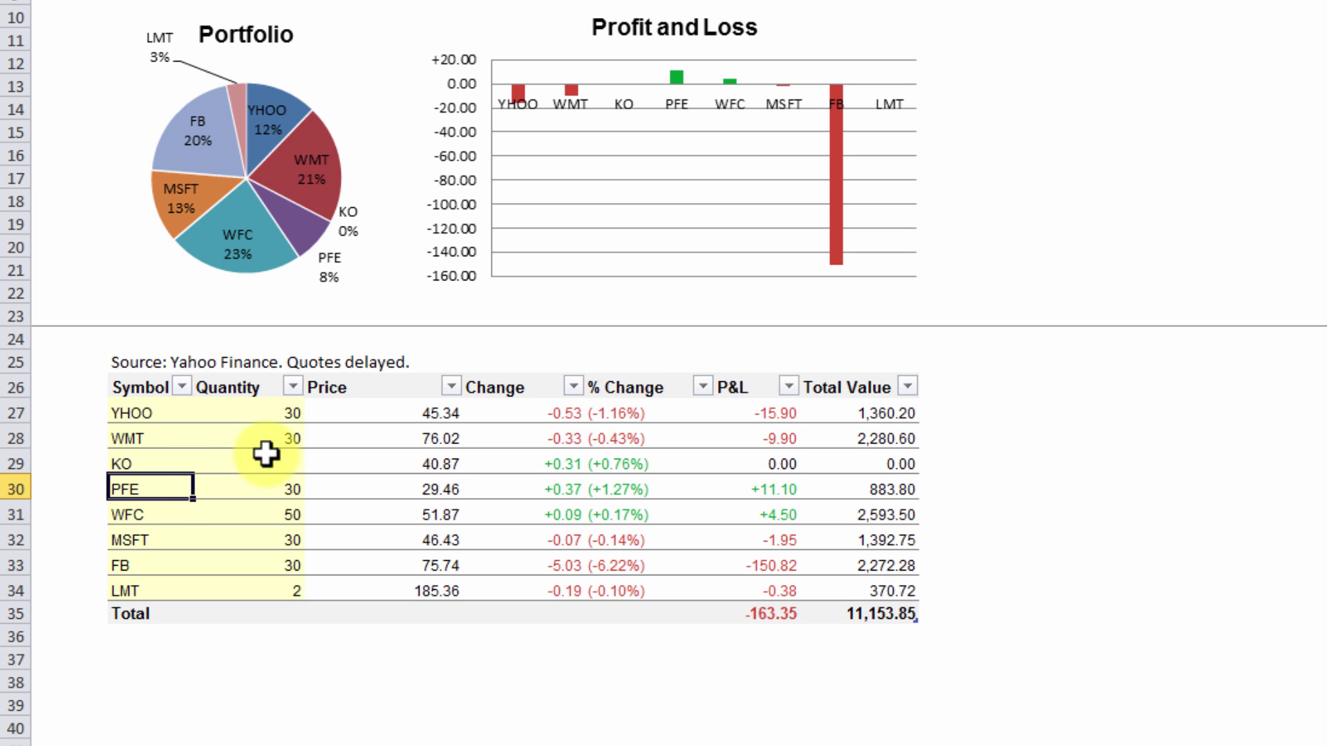
pyautogui.click(264, 464)
pyautogui.write('50')
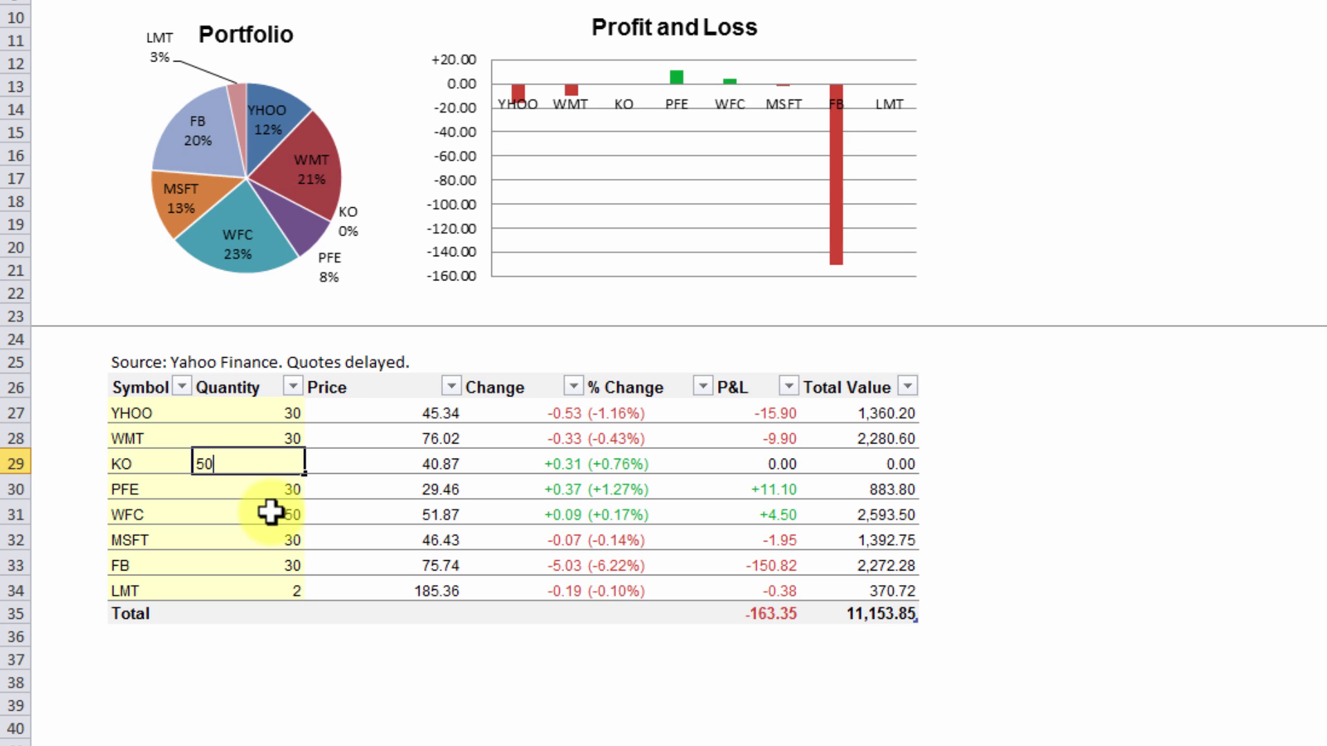
pyautogui.press('Return')
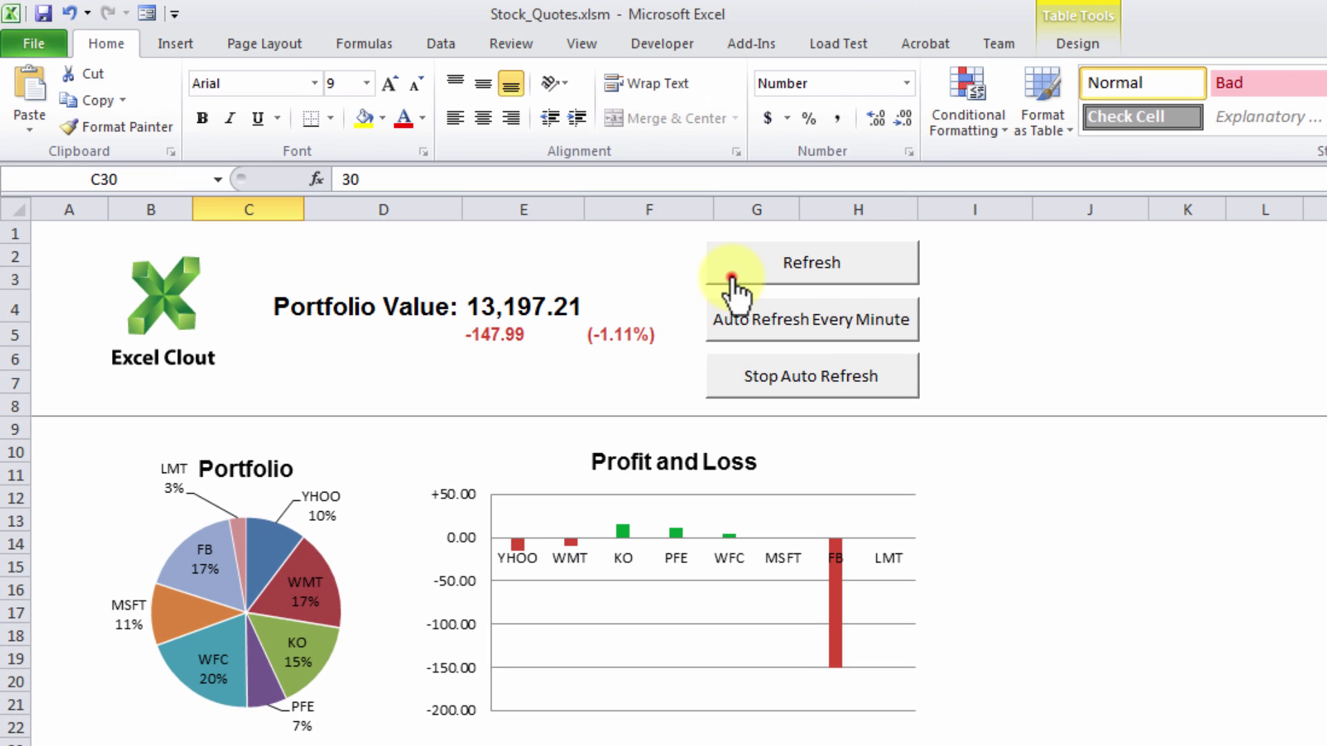
# Refresh the quotes twice, then start and stop the every-minute auto refresh.
pyautogui.click(733, 280)
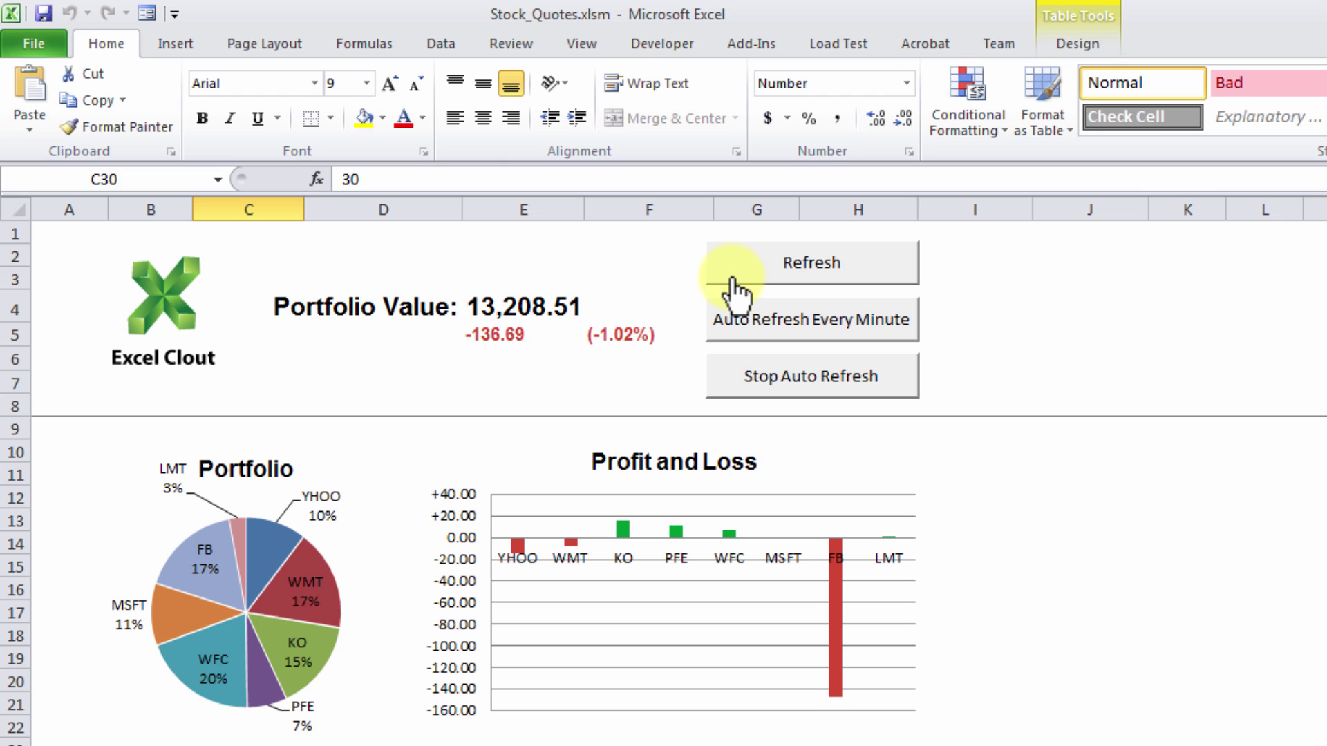
pyautogui.click(736, 275)
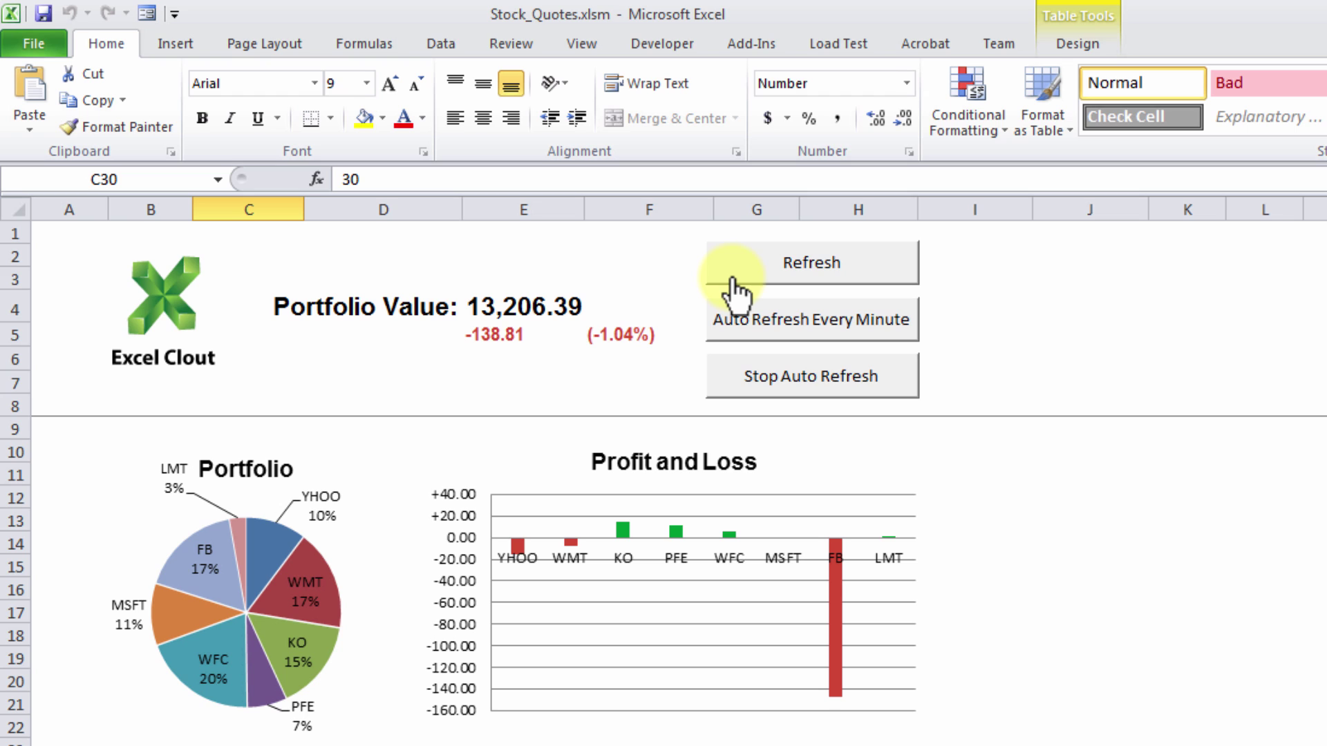
pyautogui.click(747, 322)
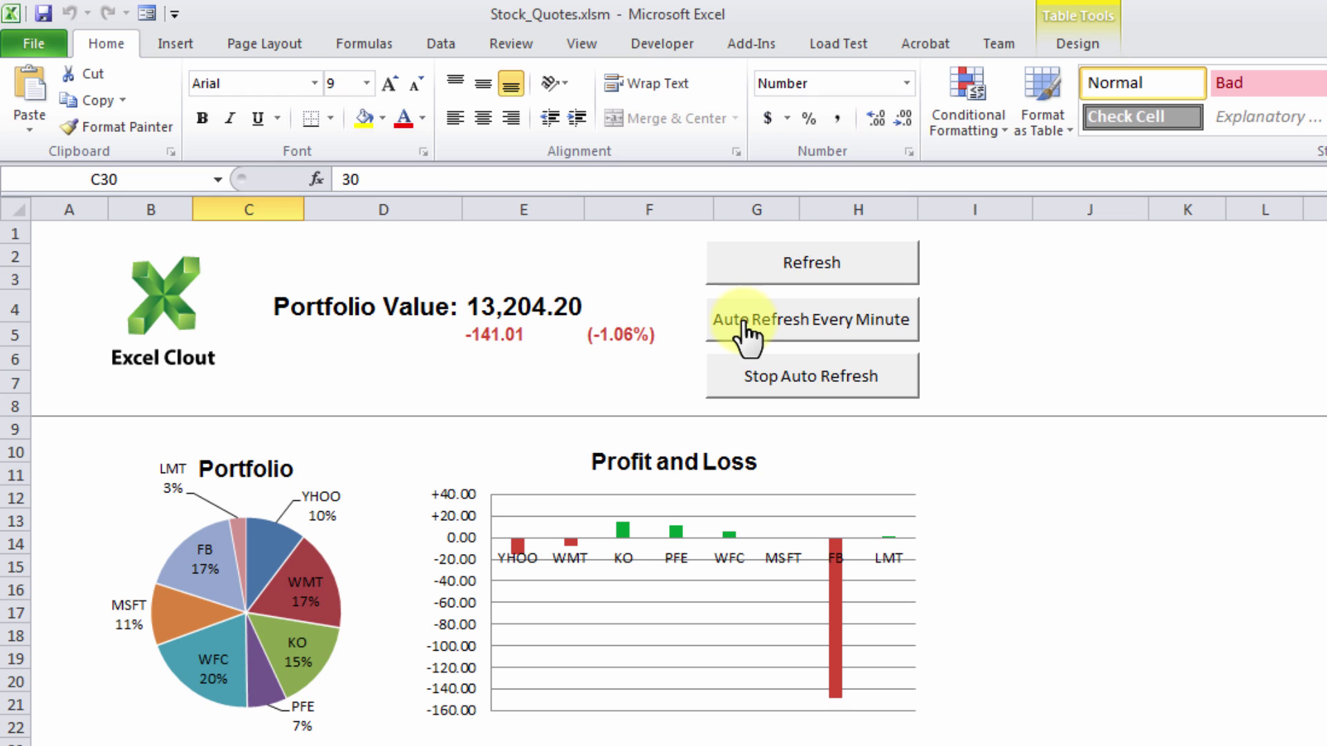
pyautogui.click(744, 394)
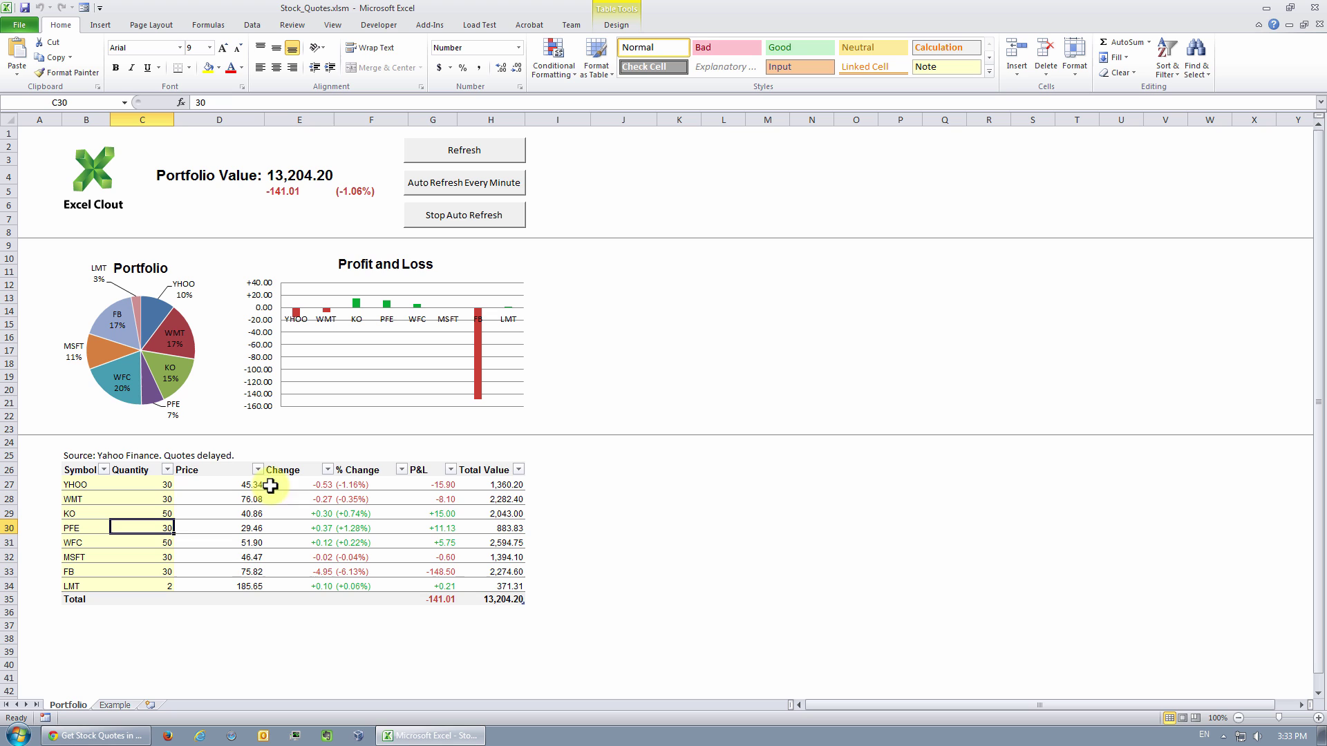
# Switch to the Example sheet and select the Available Functions list.
pyautogui.click(116, 706)
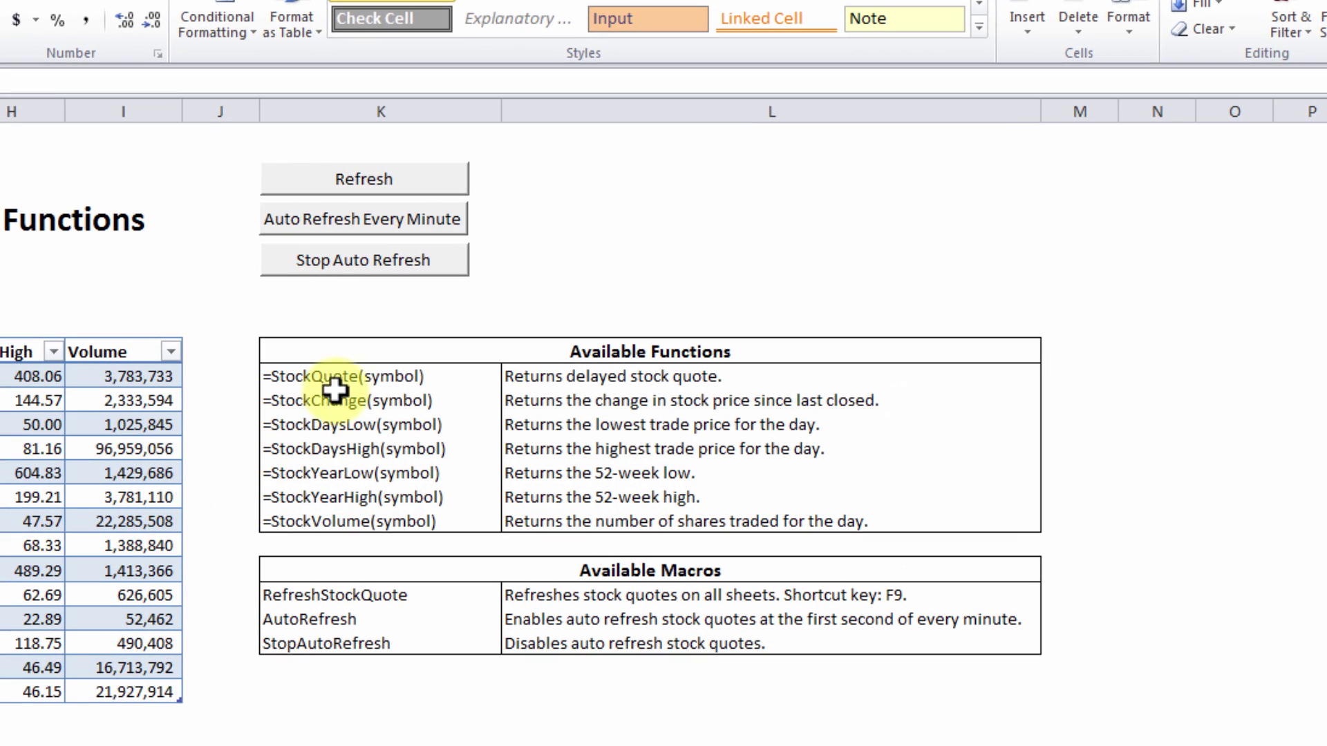
pyautogui.click(632, 255)
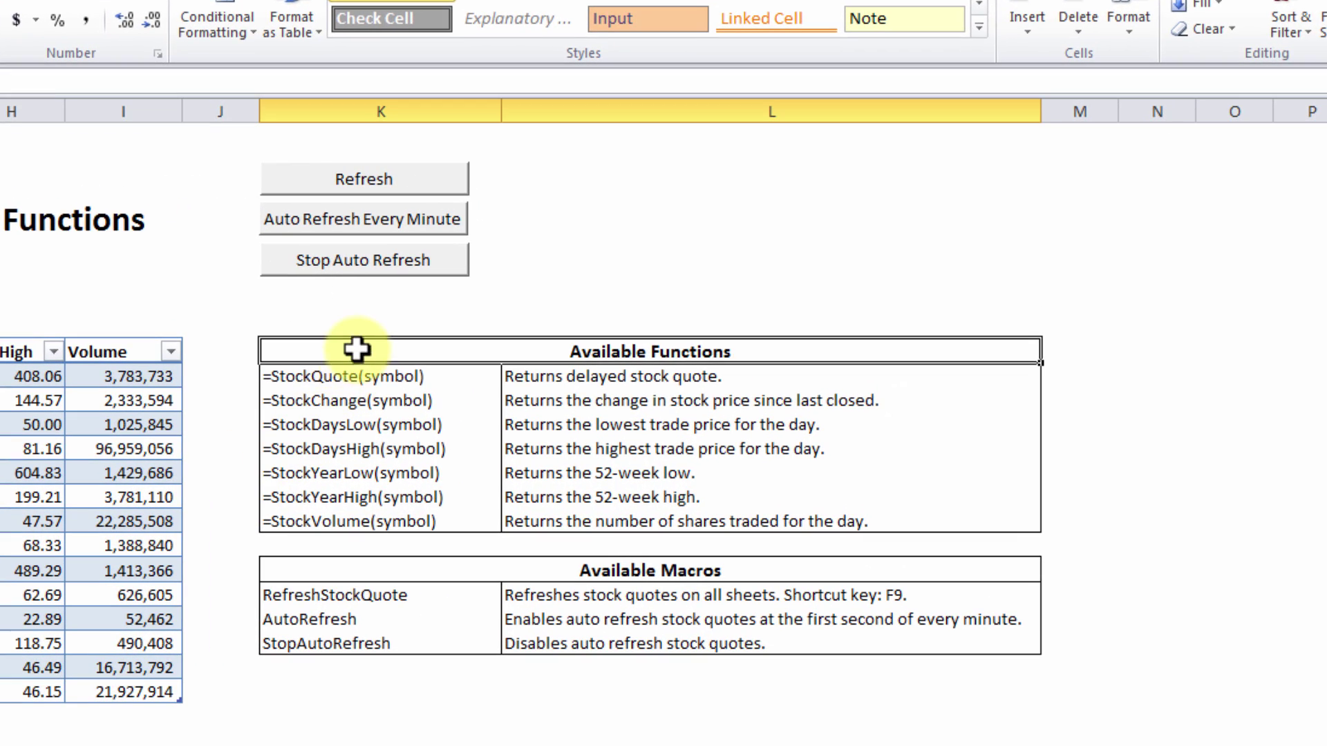
pyautogui.moveTo(357, 349); pyautogui.dragTo(377, 524)
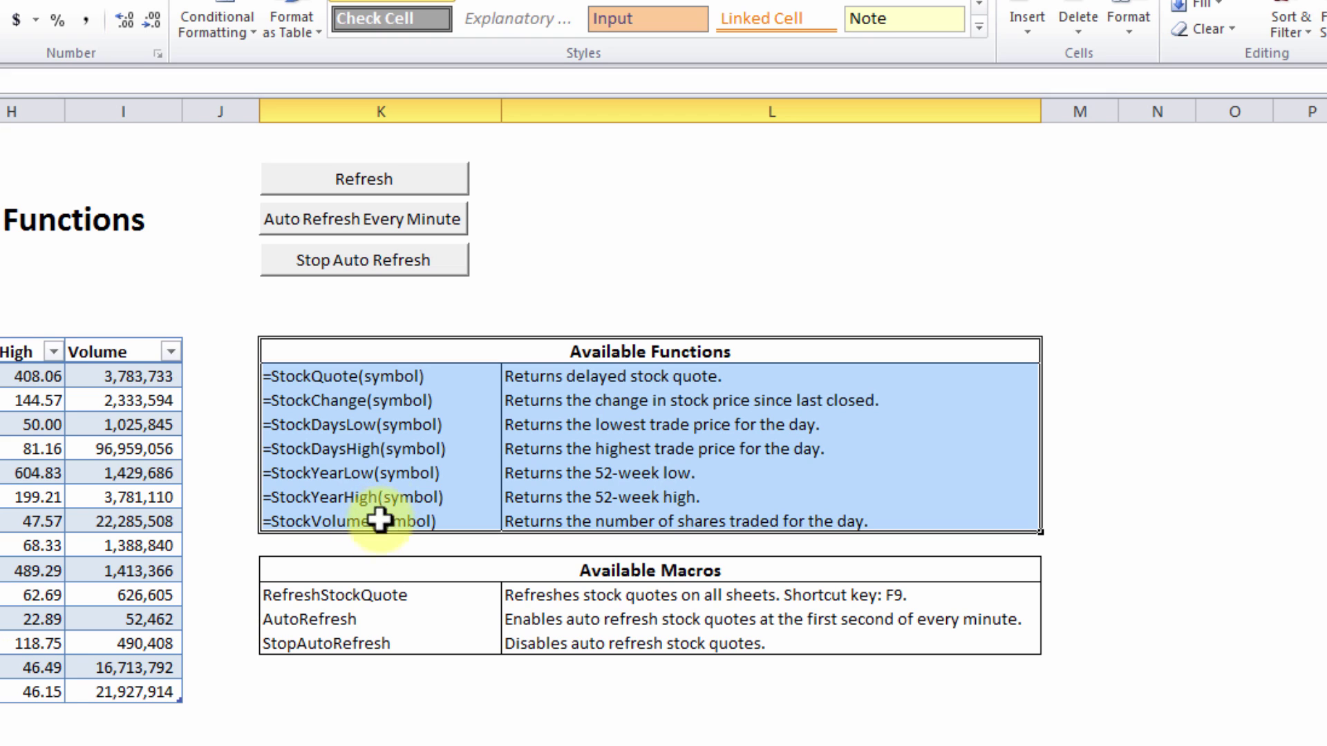
# Go through StockQuote, StockChange, StockDaysLow, StockDaysHigh, StockYearLow, StockYearHigh and StockVolume.
pyautogui.click(439, 376)
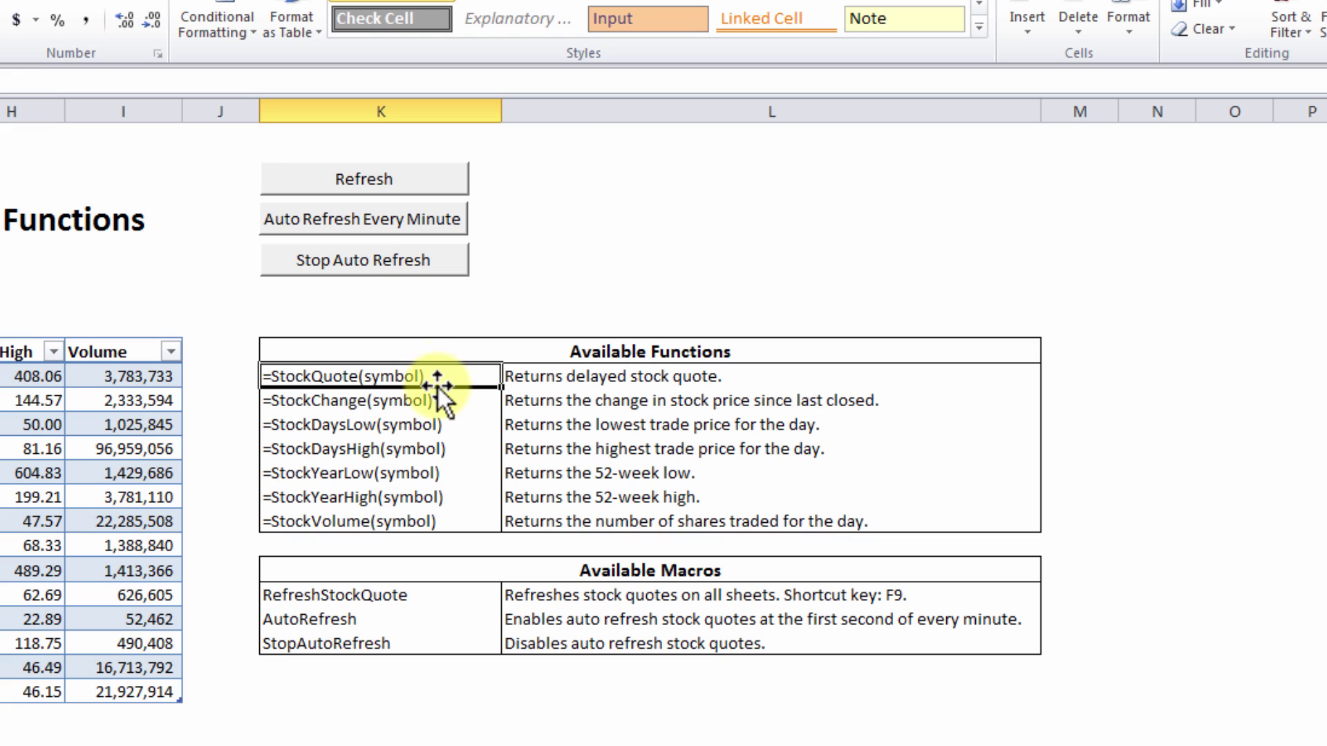
pyautogui.click(444, 399)
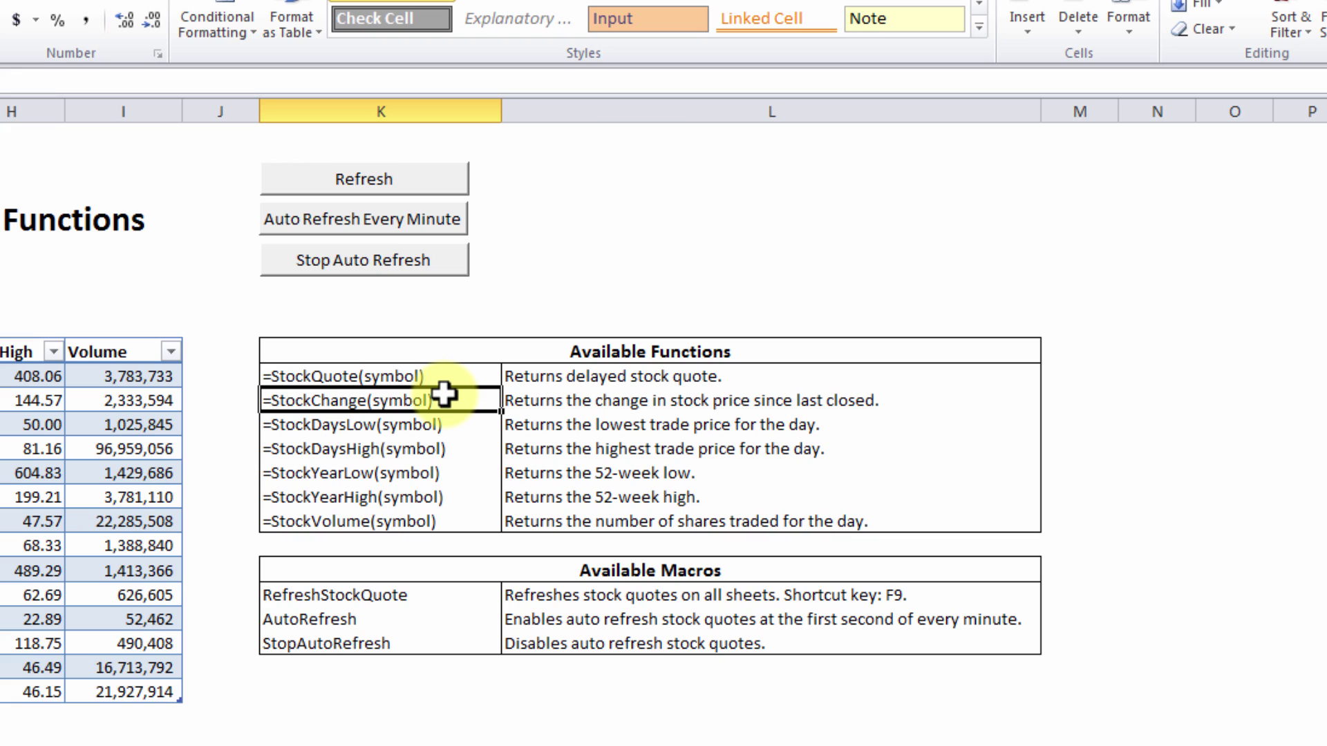
pyautogui.click(444, 424)
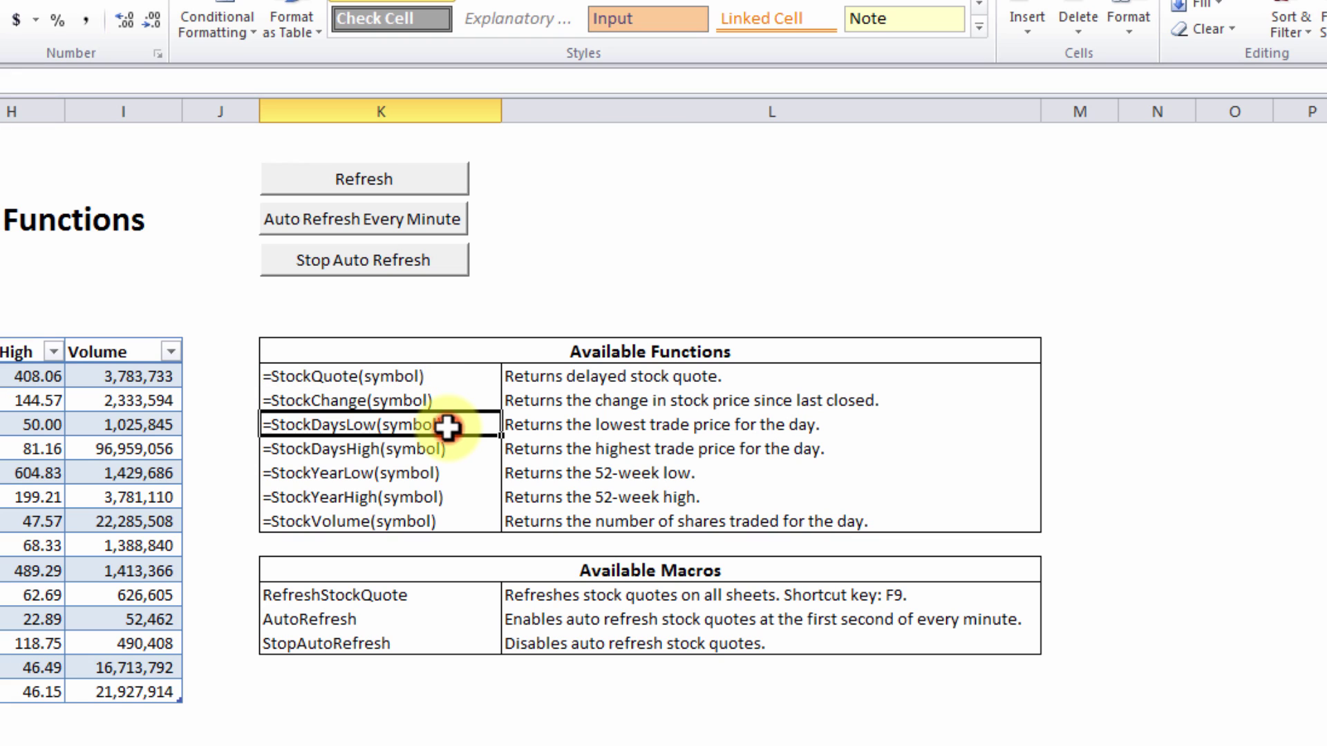
pyautogui.click(420, 452)
pyautogui.click(388, 477)
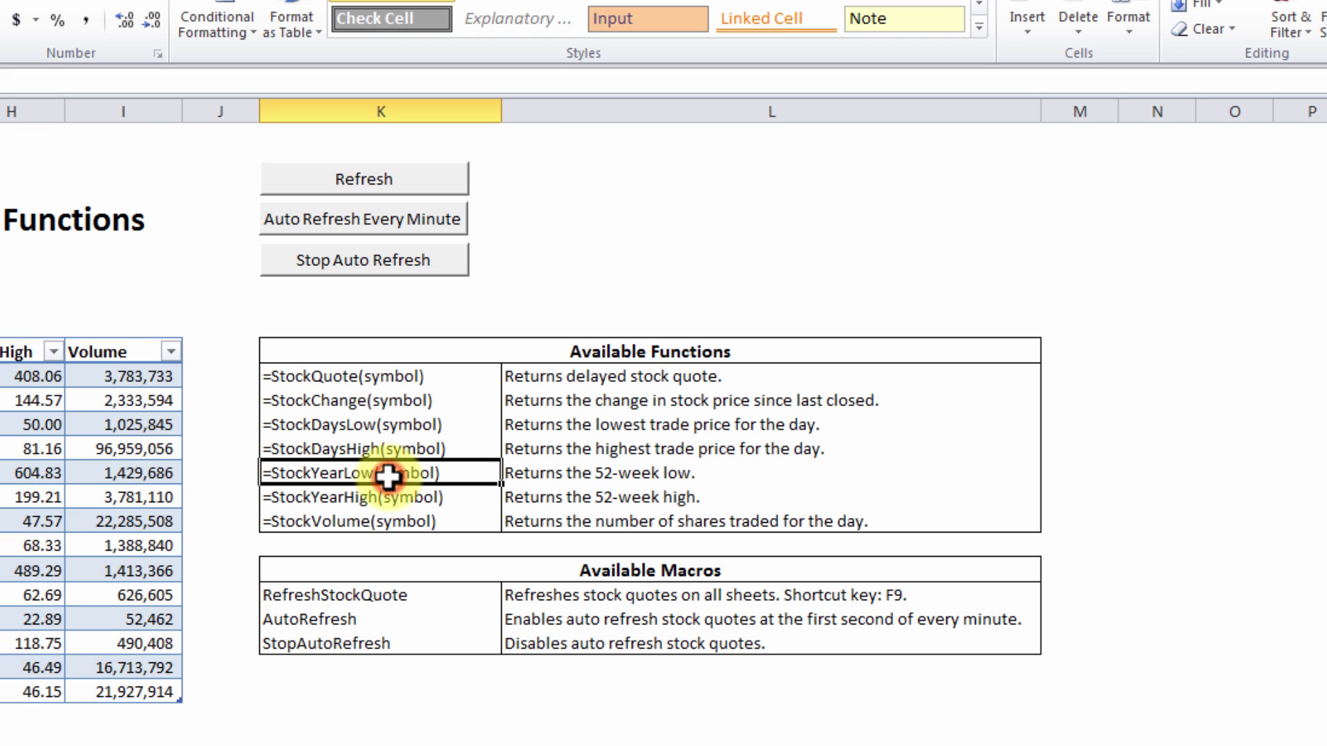
pyautogui.click(368, 498)
pyautogui.click(399, 522)
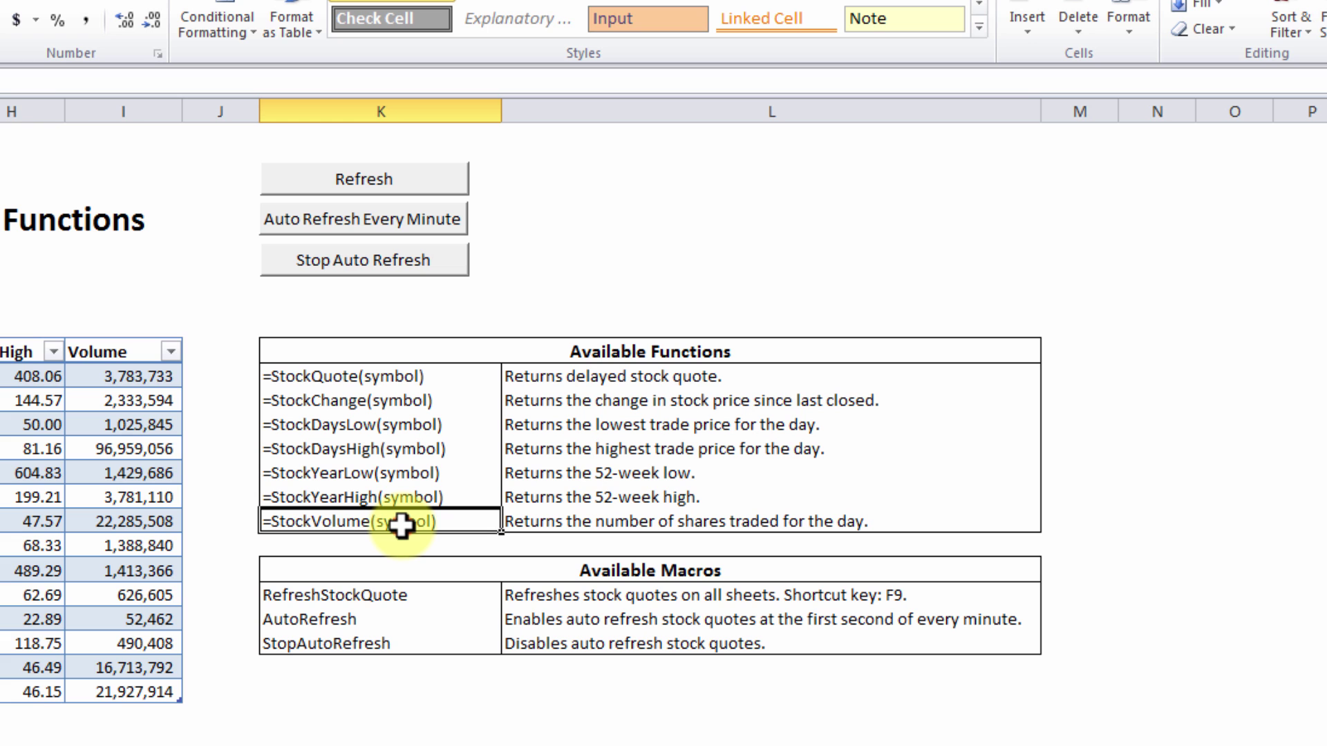
pyautogui.hscroll(-5, 528, 430)
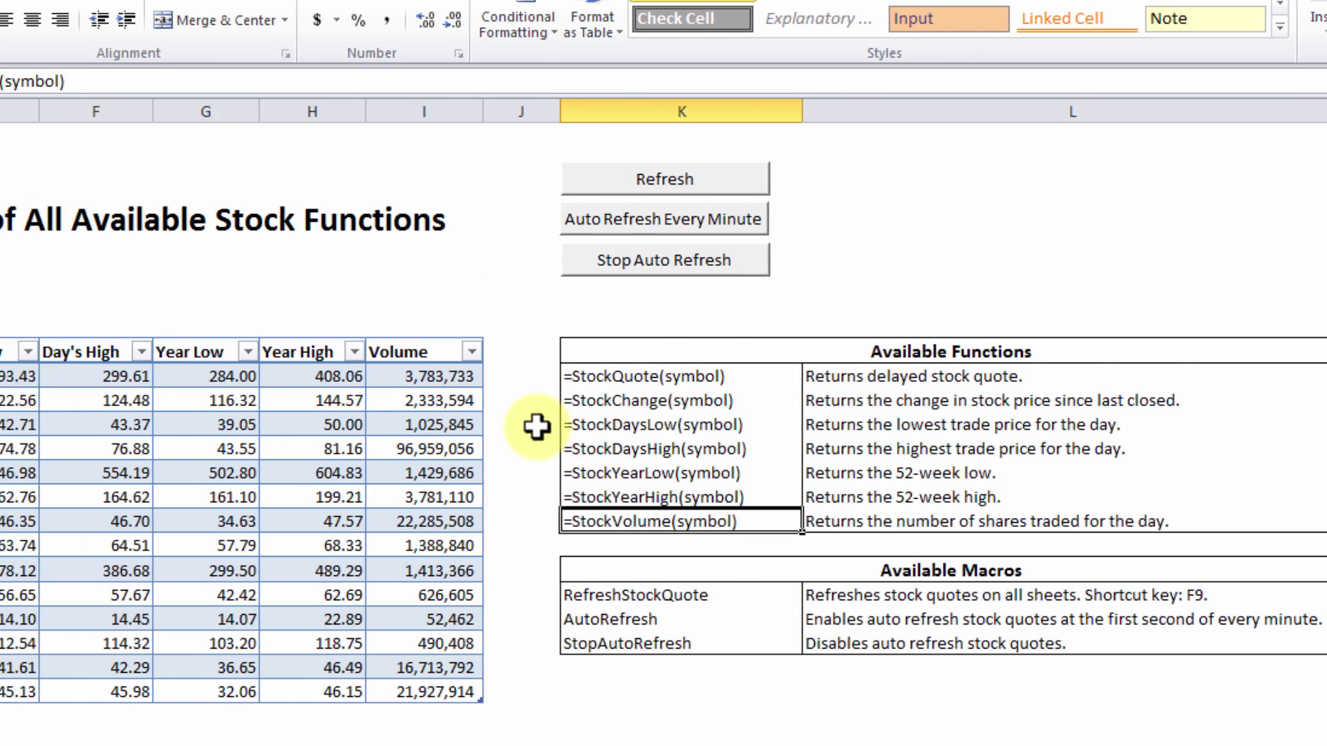
pyautogui.hscroll(-3, 528, 429)
pyautogui.moveTo(143, 348)
pyautogui.mouseDown()
pyautogui.moveTo(374, 519)
pyautogui.moveTo(914, 685)
pyautogui.mouseUp()
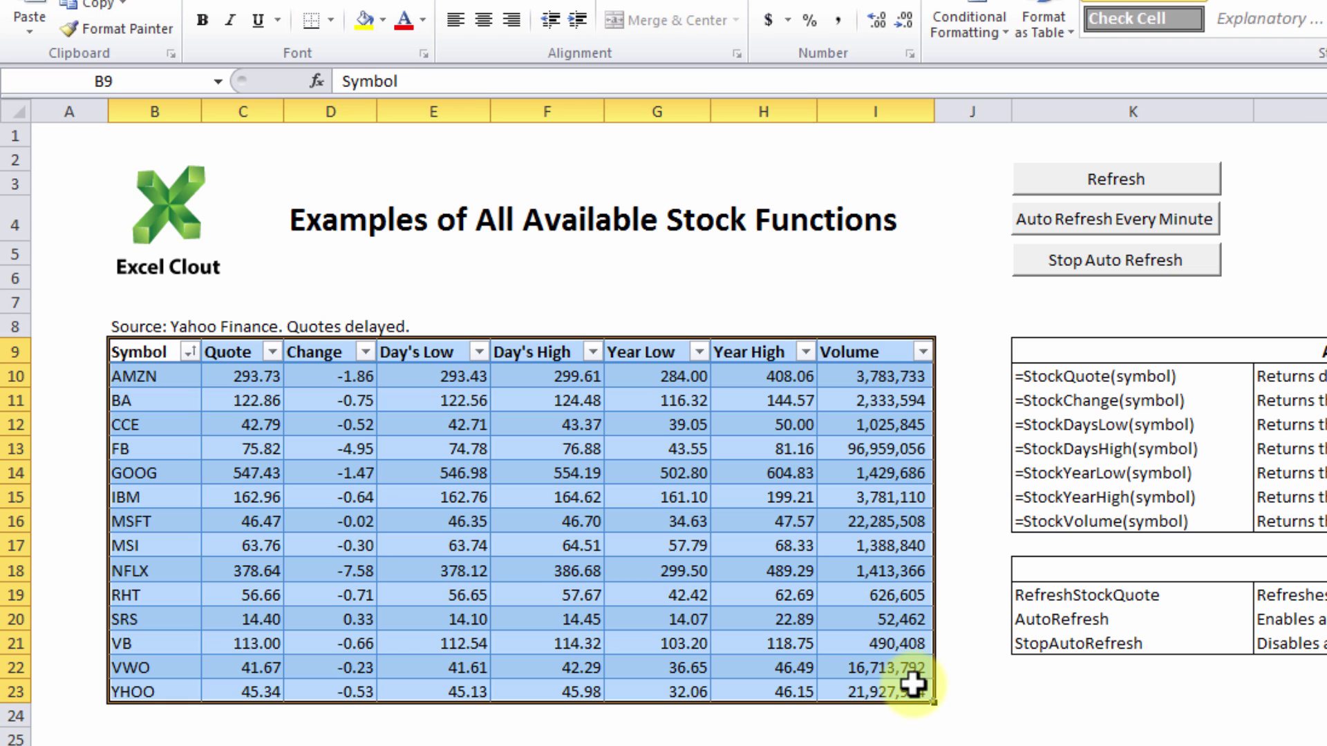
pyautogui.click(168, 379)
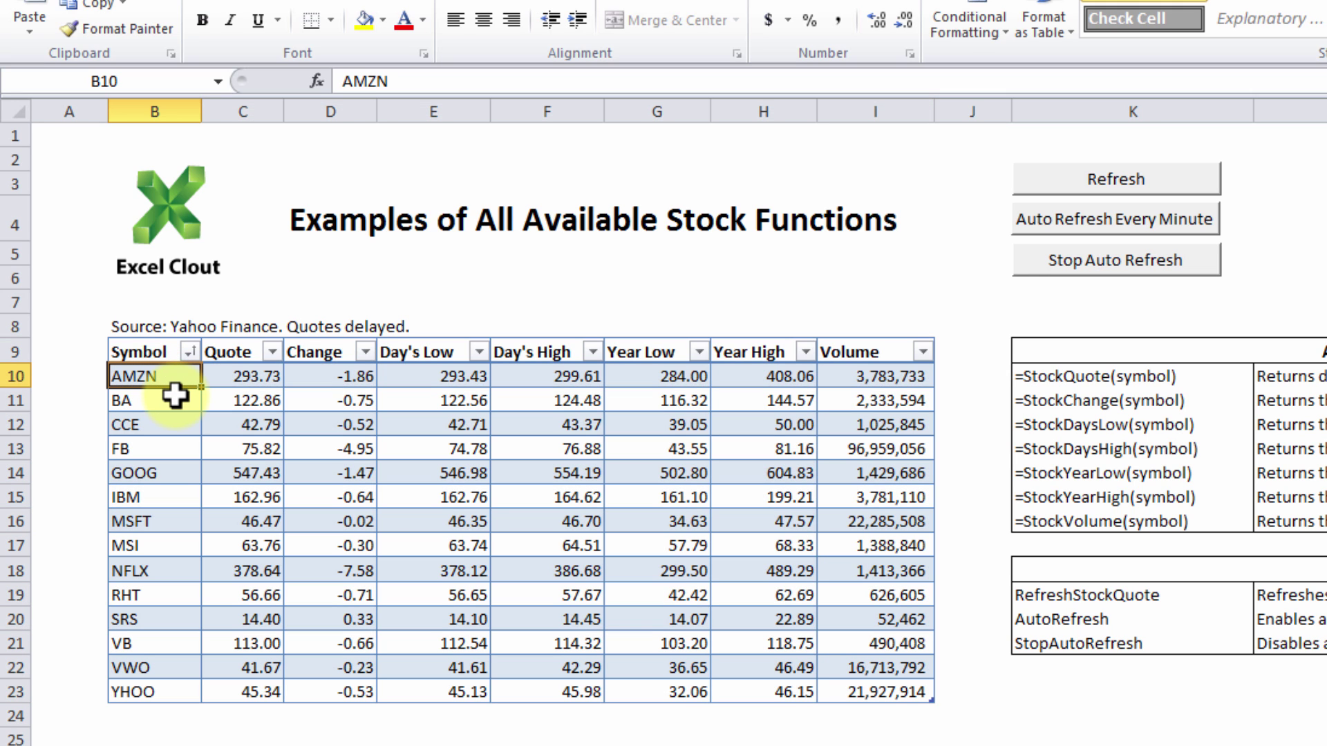
pyautogui.click(238, 378)
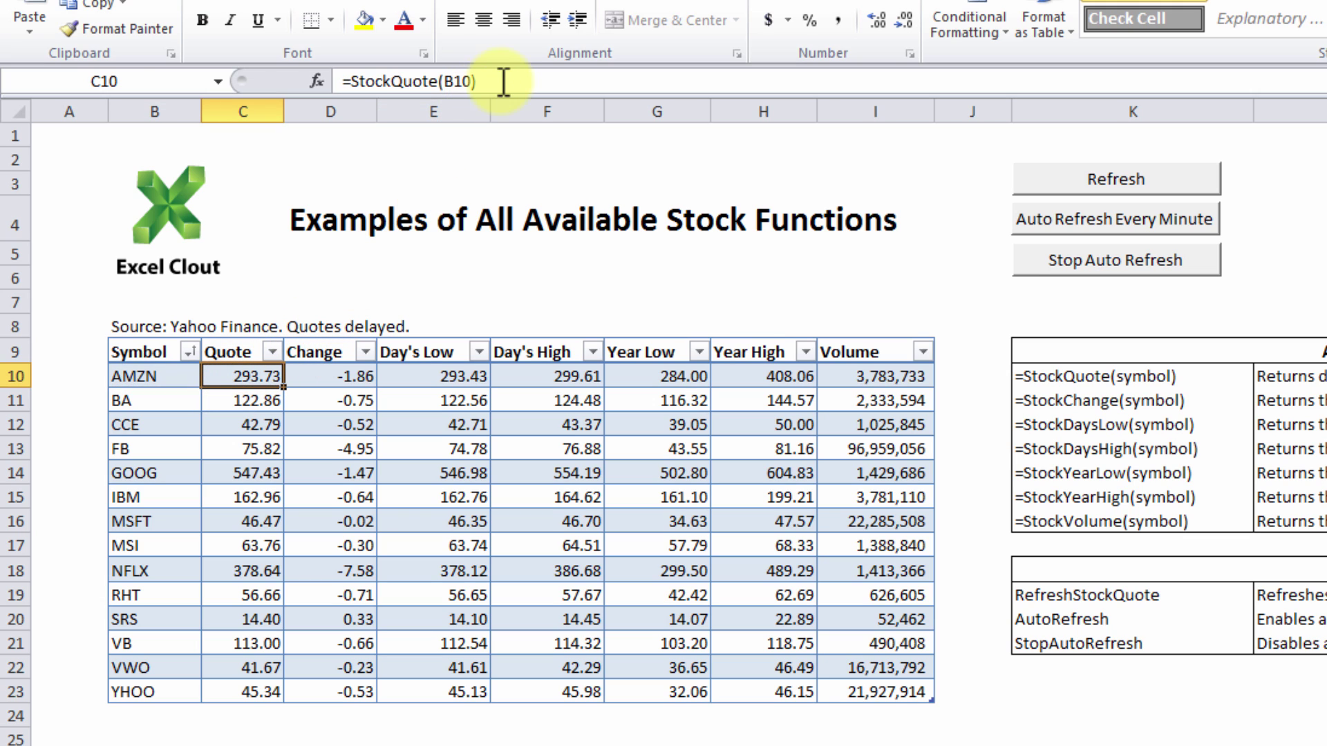
pyautogui.moveTo(501, 81); pyautogui.dragTo(349, 81)
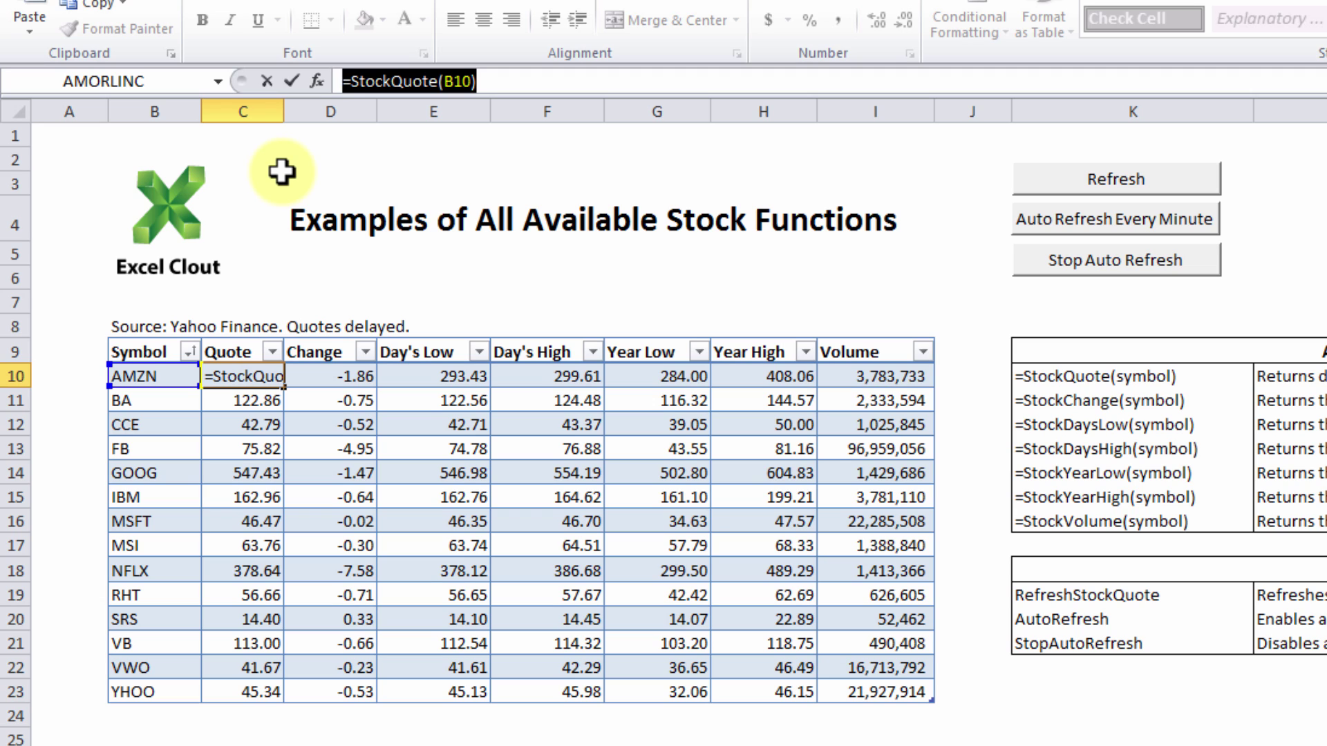
pyautogui.press('Escape')
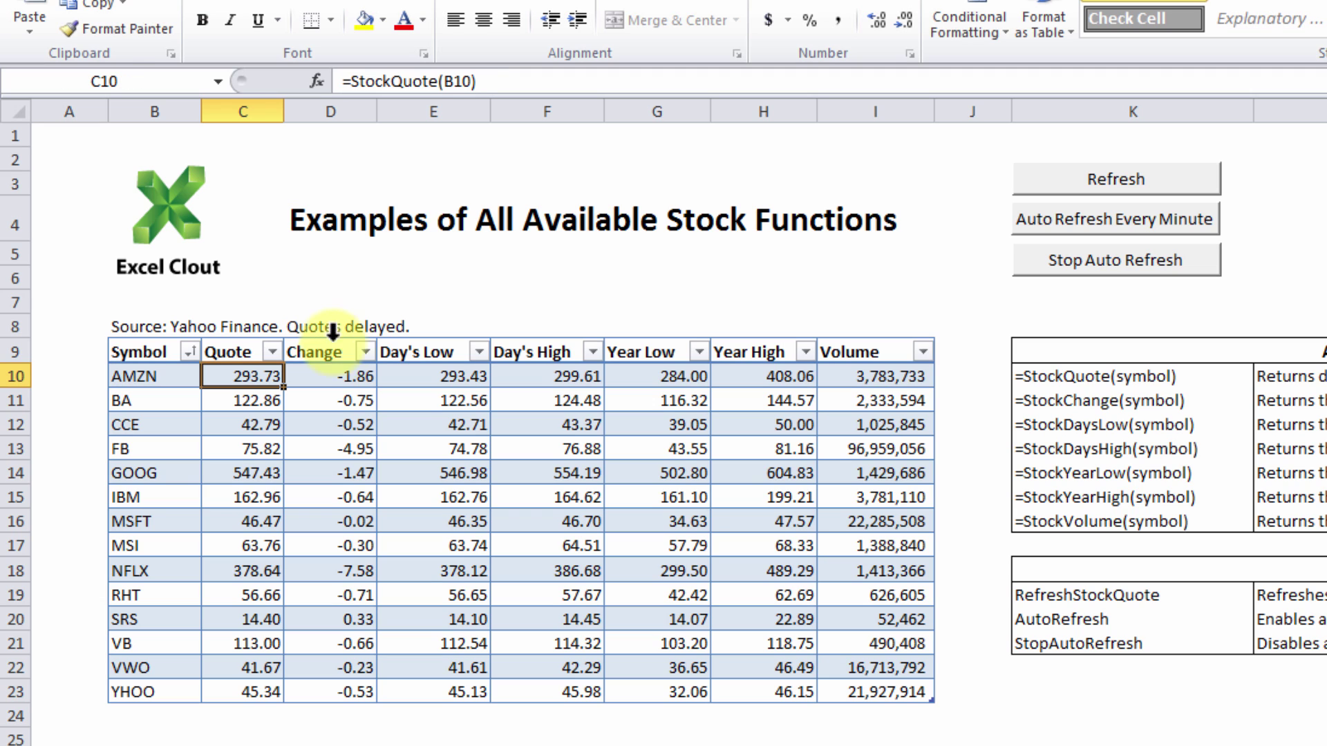
pyautogui.click(343, 380)
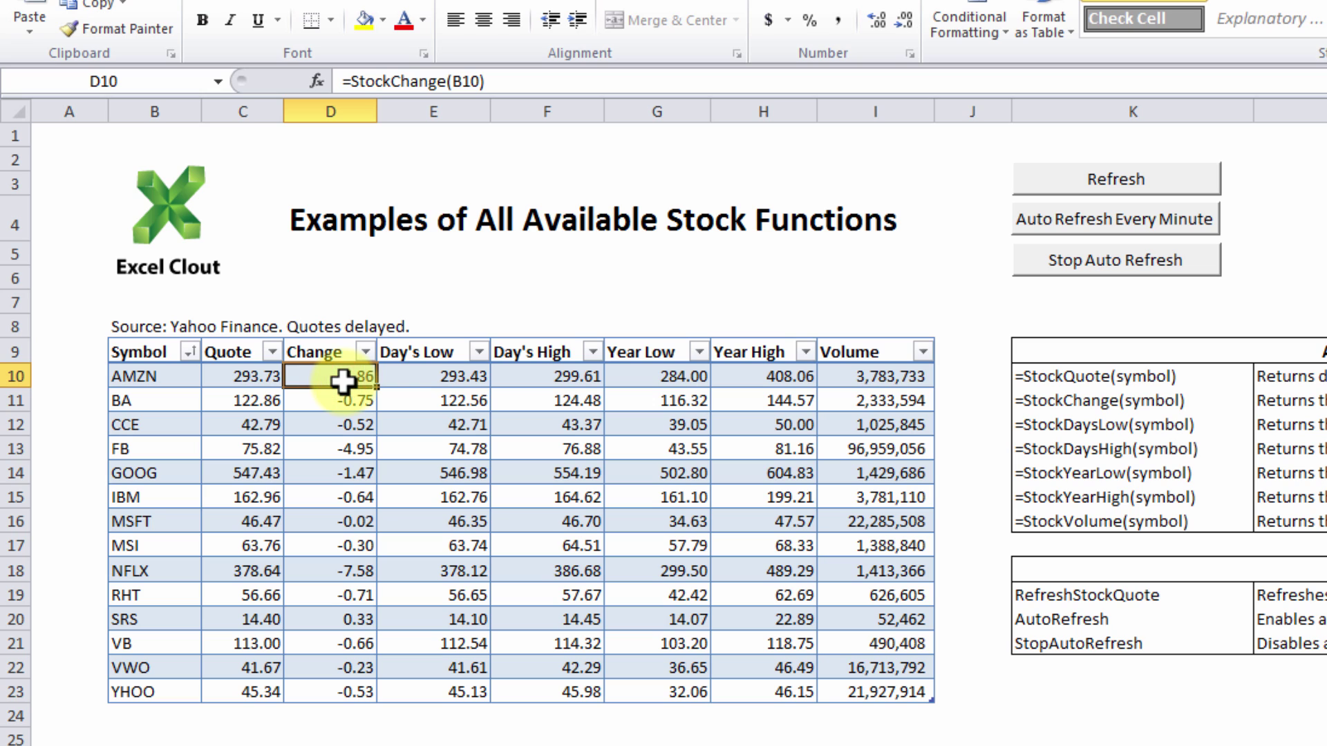
pyautogui.moveTo(541, 81); pyautogui.dragTo(342, 81)
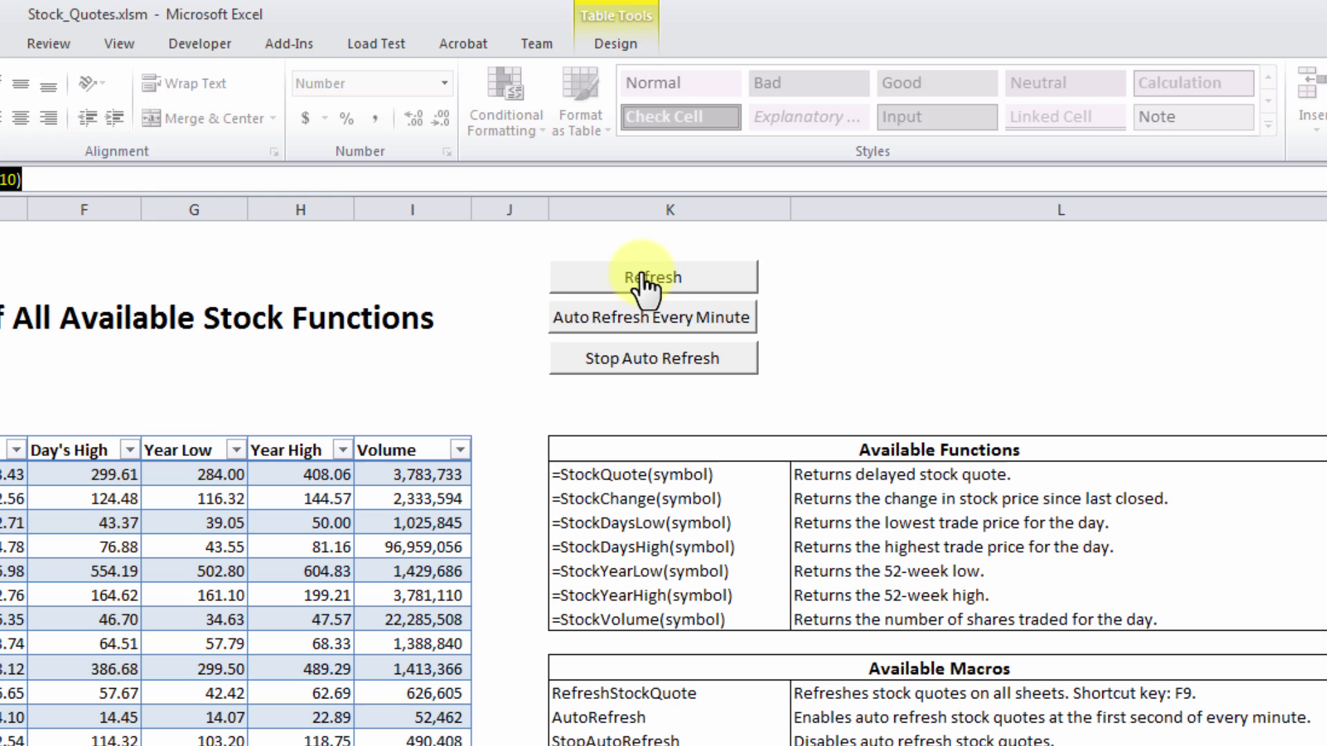
pyautogui.rightClick(644, 280)
pyautogui.keyDown('ctrl'); pyautogui.click(630, 321); pyautogui.keyUp('ctrl')
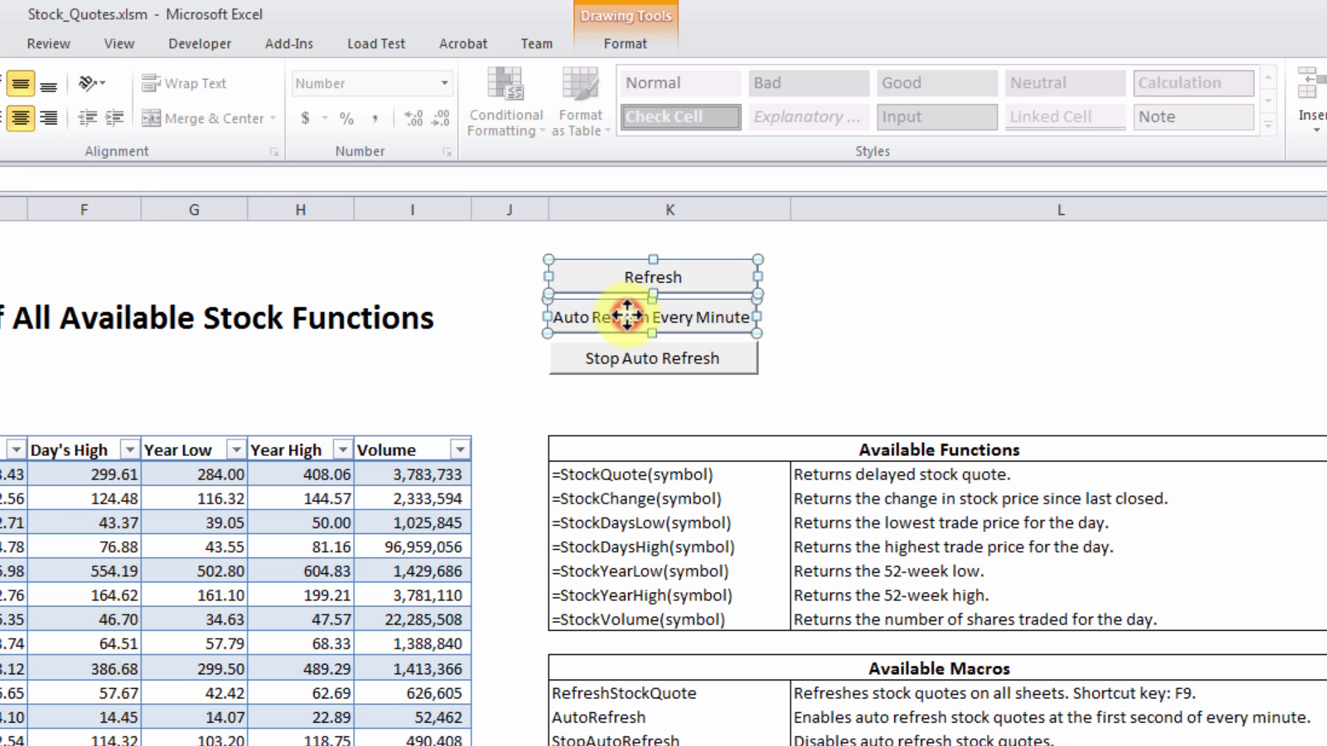
pyautogui.keyDown('ctrl'); pyautogui.click(610, 361); pyautogui.keyUp('ctrl')
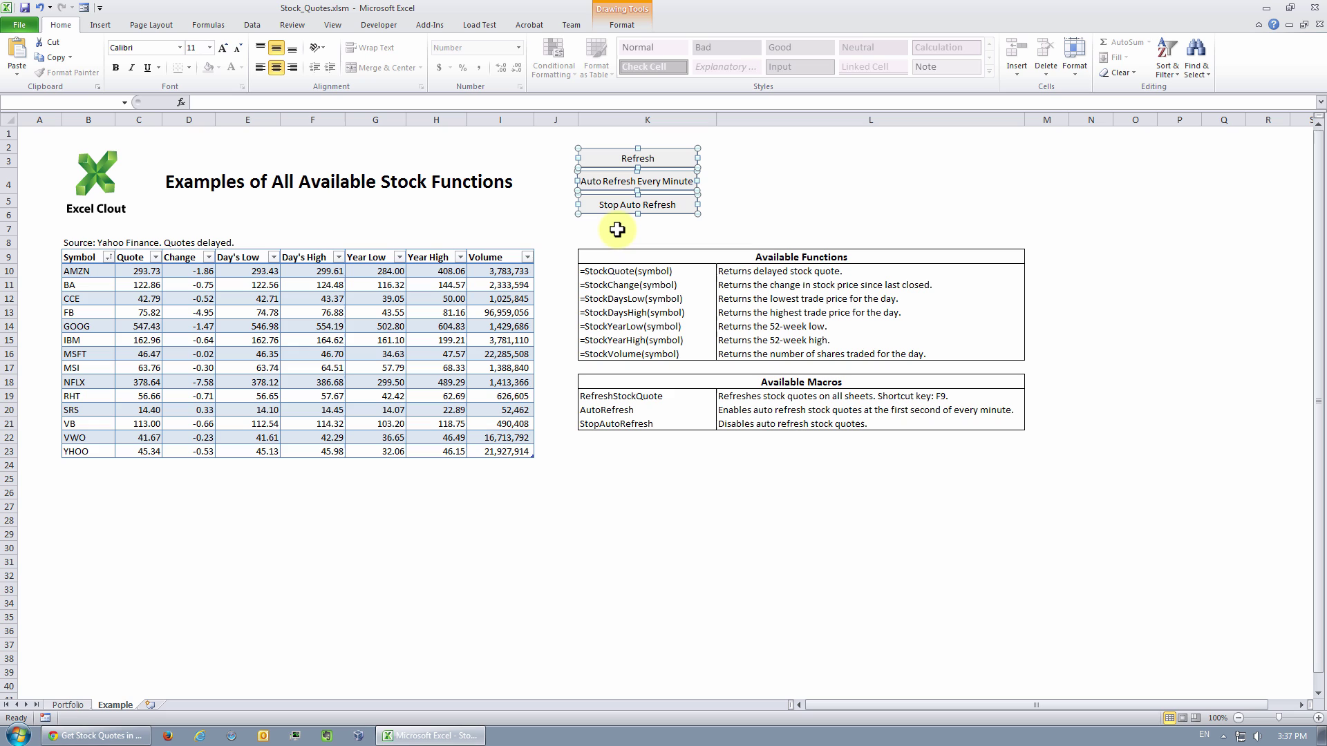
# Return to Chrome and go to Excel Clout's Free Tools page.
pyautogui.click(138, 738)
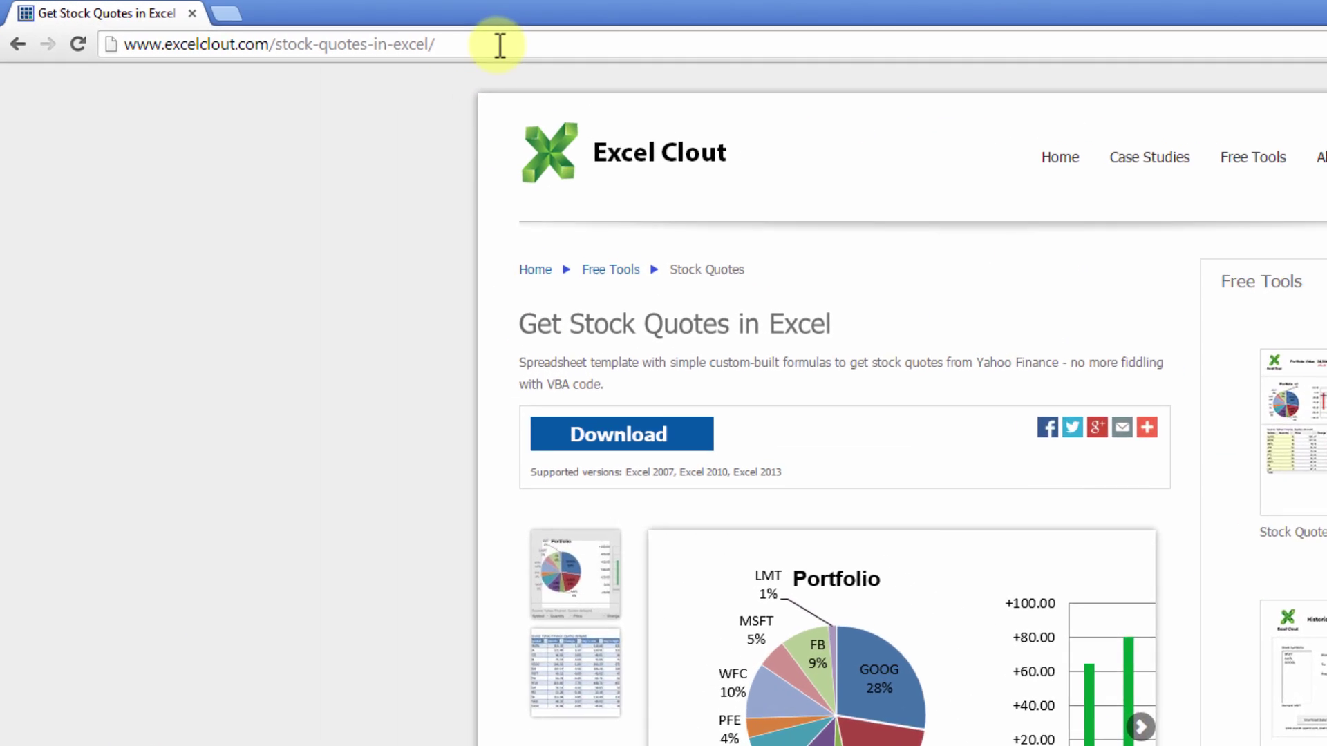
pyautogui.click(188, 29)
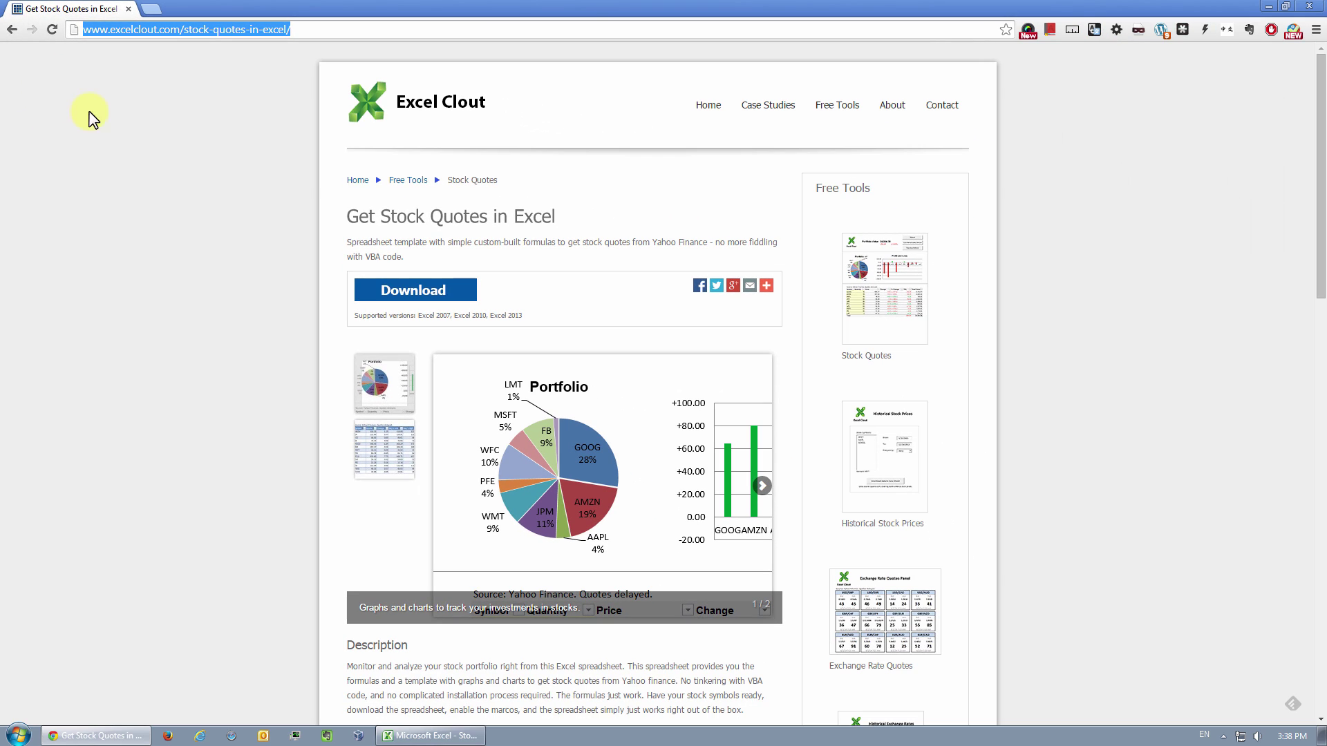
pyautogui.click(837, 104)
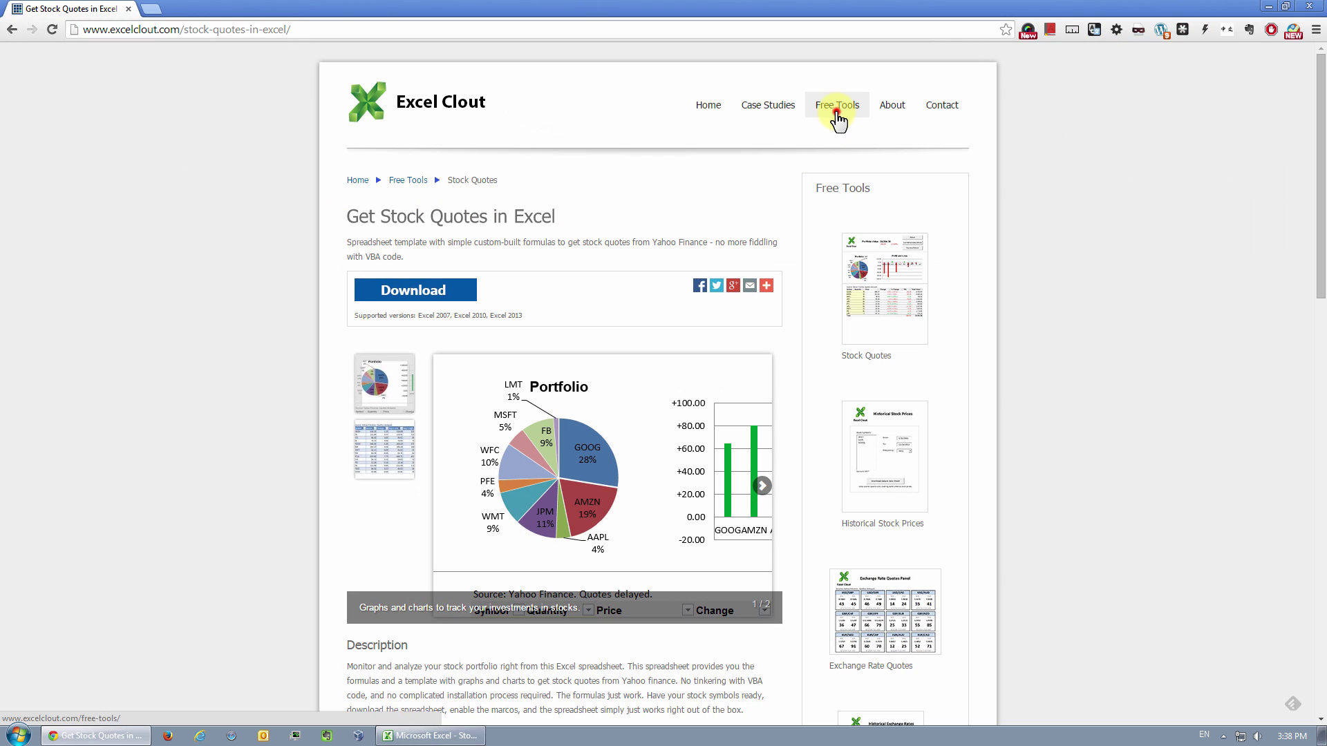